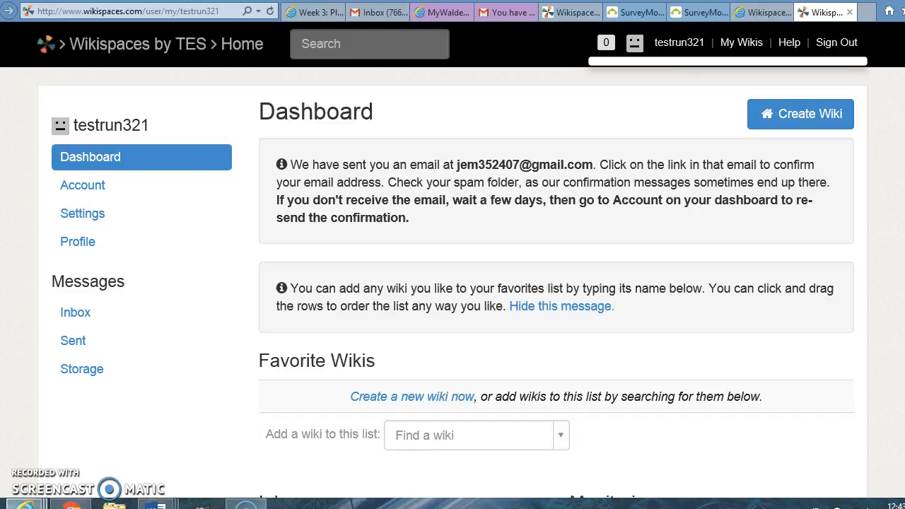
# Step: Start creating a new wiki and set the industry to Higher Education
pyautogui.click(774, 124)
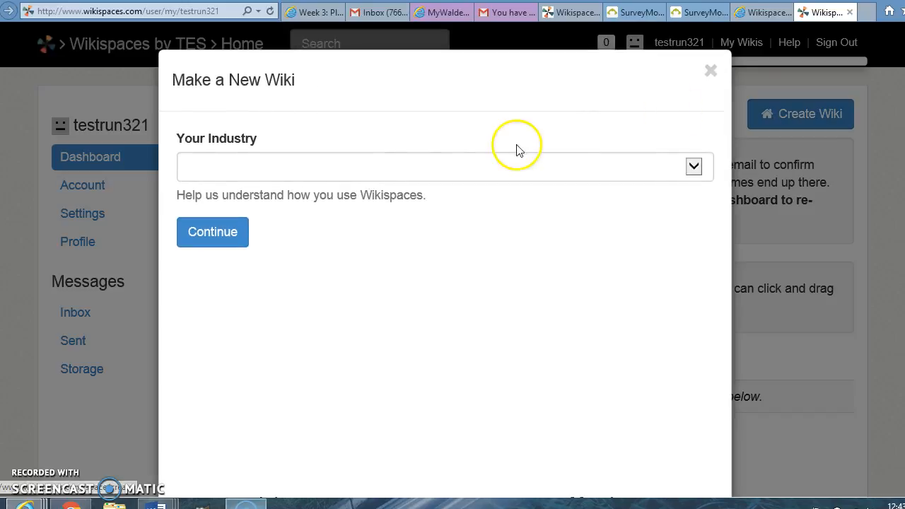
pyautogui.click(367, 168)
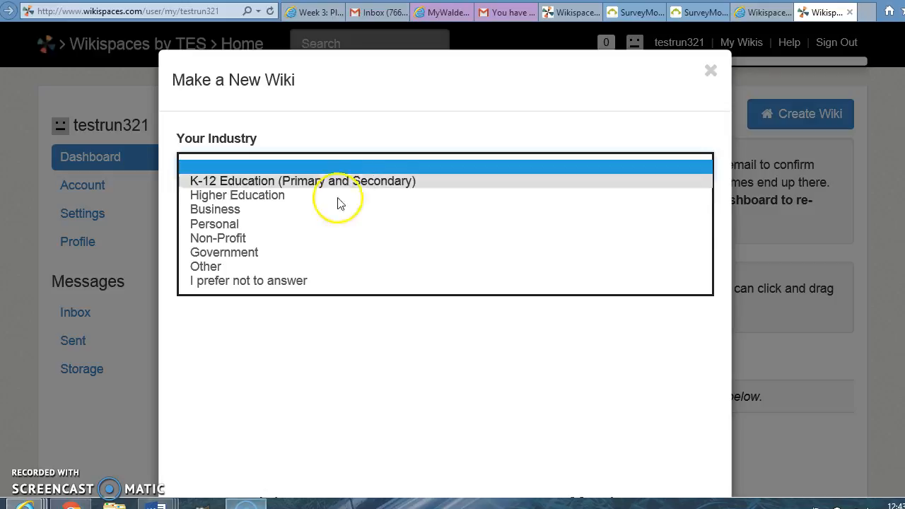
pyautogui.click(300, 197)
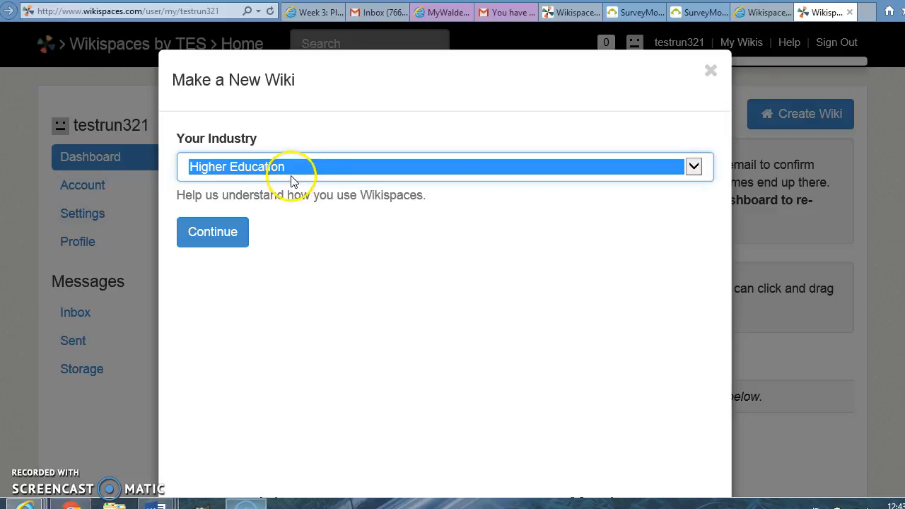
pyautogui.click(291, 173)
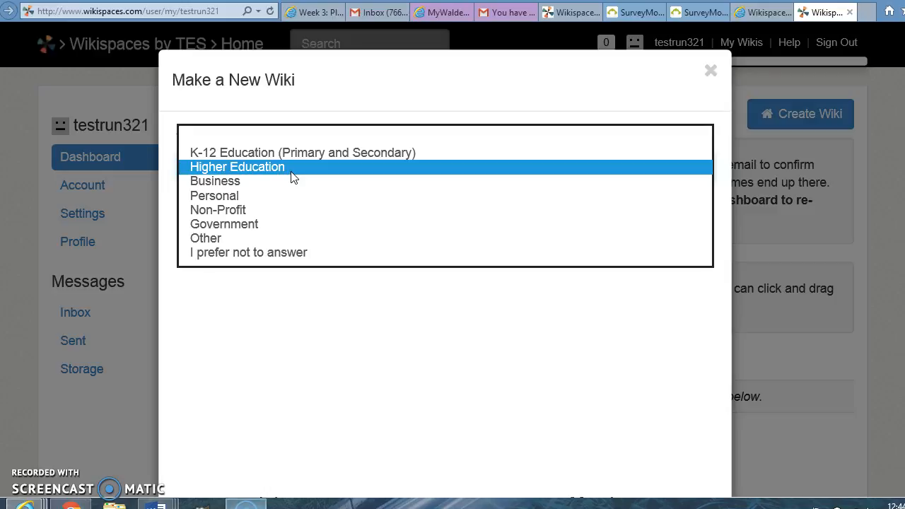
pyautogui.click(292, 175)
pyautogui.click(212, 248)
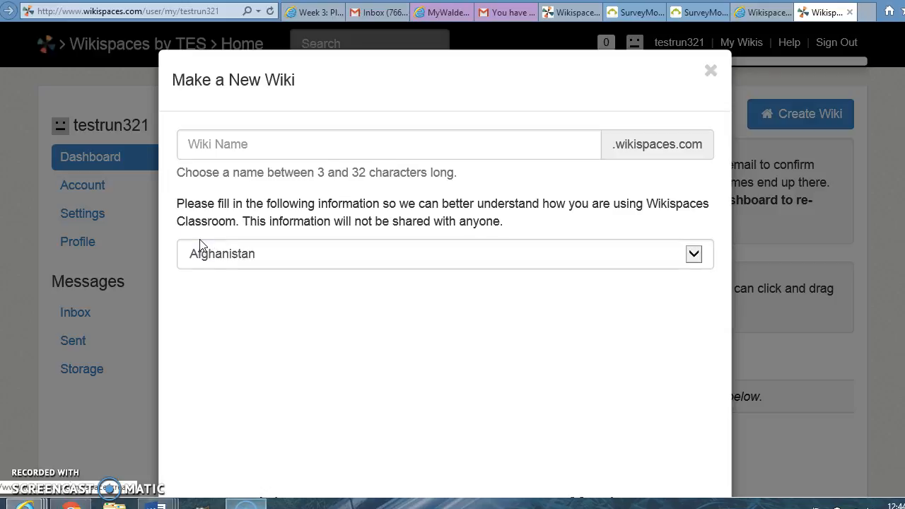
# Step: Name the new wiki GroovingVictory, without a space between the words
pyautogui.click(280, 150)
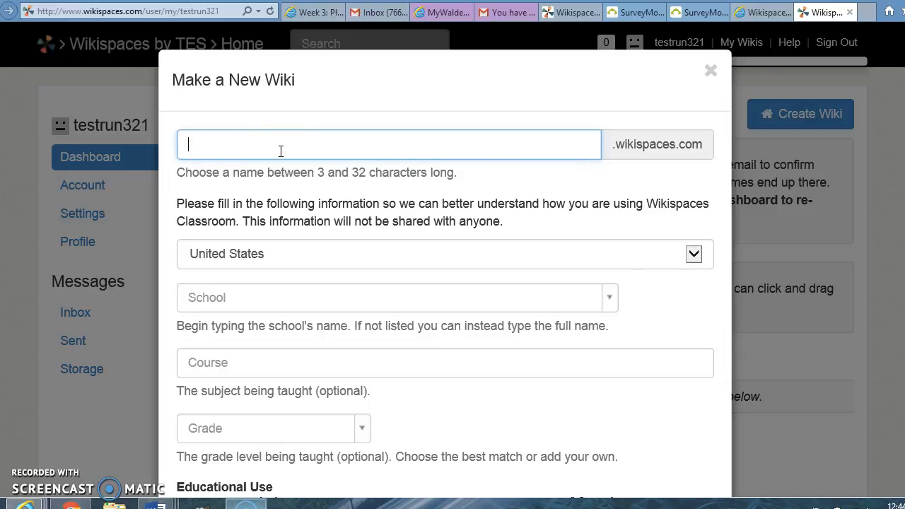
pyautogui.write('g')
pyautogui.press('BackSpace')
pyautogui.write('Groove')
pyautogui.press('BackSpace')
pyautogui.press('BackSpace')
pyautogui.write('ving')
pyautogui.write('Vic')
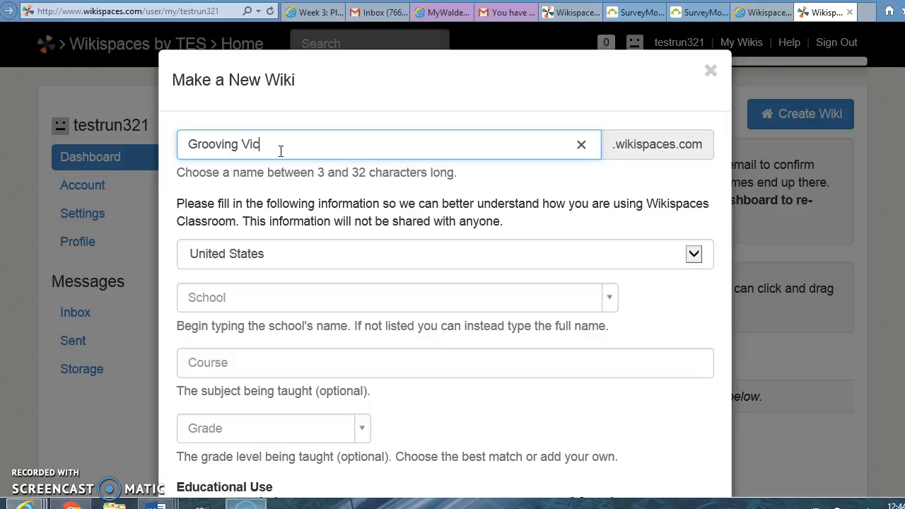
pyautogui.write('tory')
pyautogui.click(244, 145)
pyautogui.press('BackSpace')
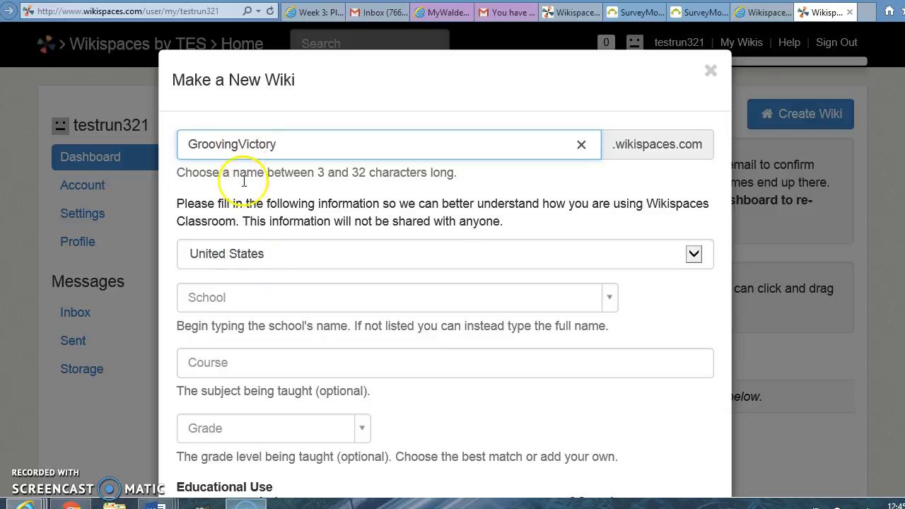
# Step: Search for Valencia College and select it as the wiki's school
pyautogui.click(256, 306)
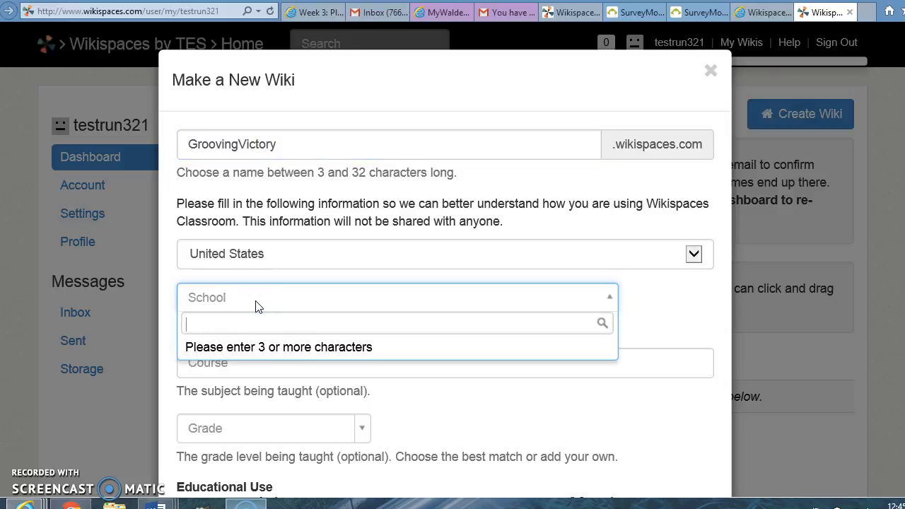
pyautogui.write('Val')
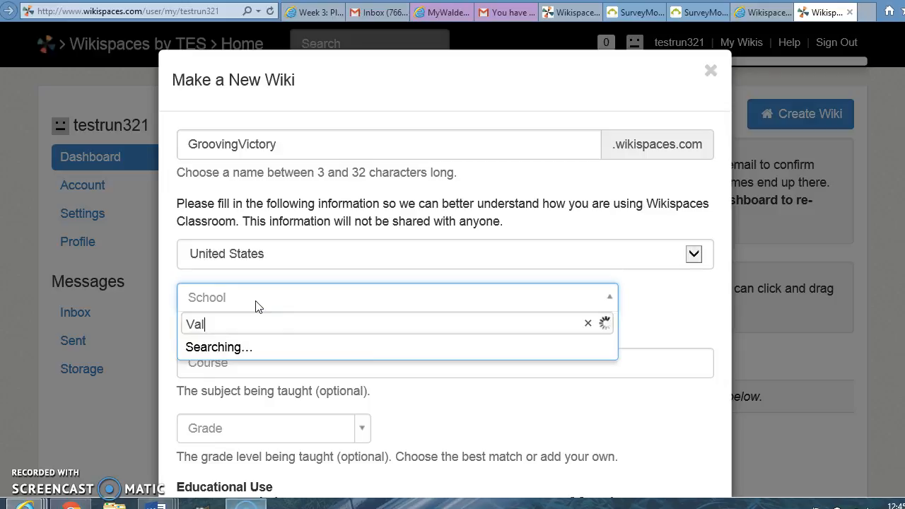
pyautogui.write('encia College')
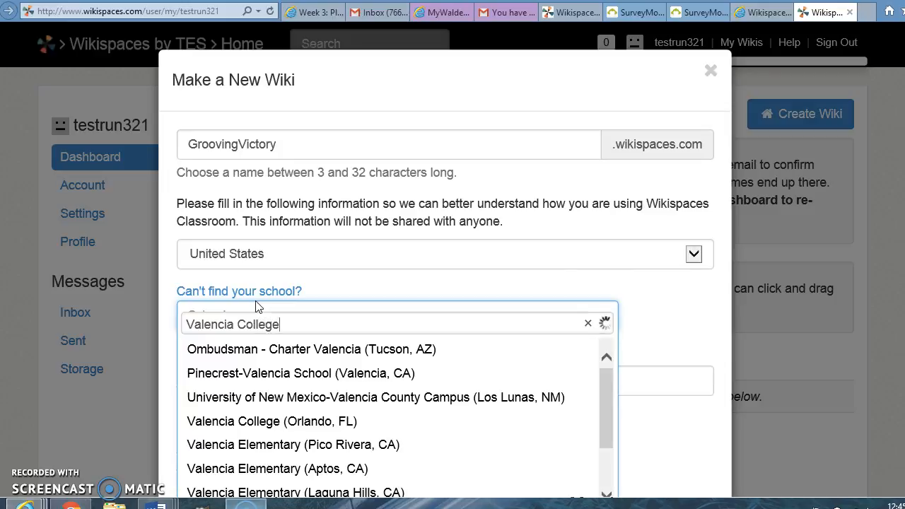
pyautogui.click(265, 365)
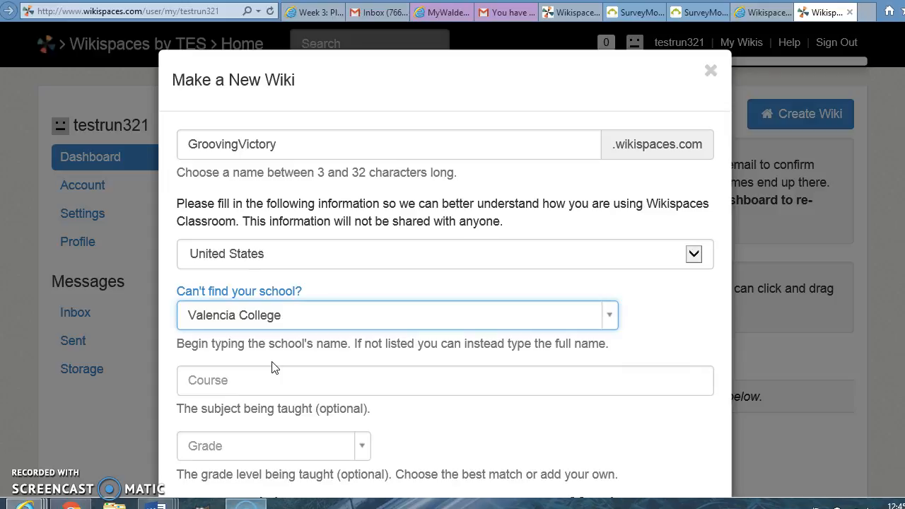
# Step: Certify that the wiki will be used for education and create it, leaving course and grade empty
pyautogui.click(273, 373)
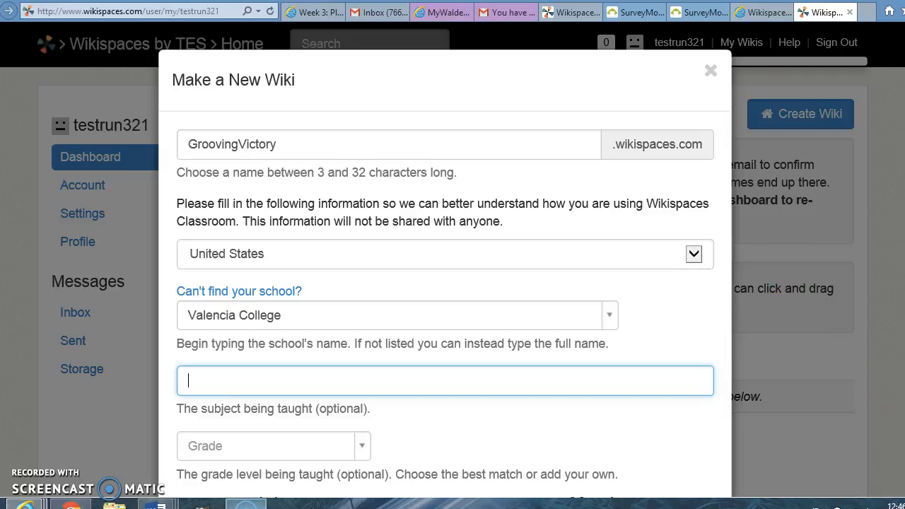
pyautogui.scroll(-2, 445, 283)
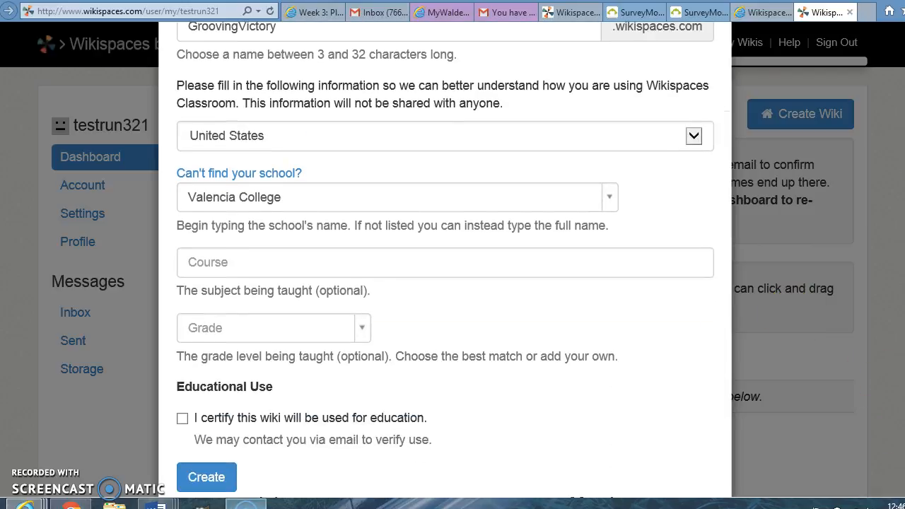
pyautogui.scroll(-1, 445, 283)
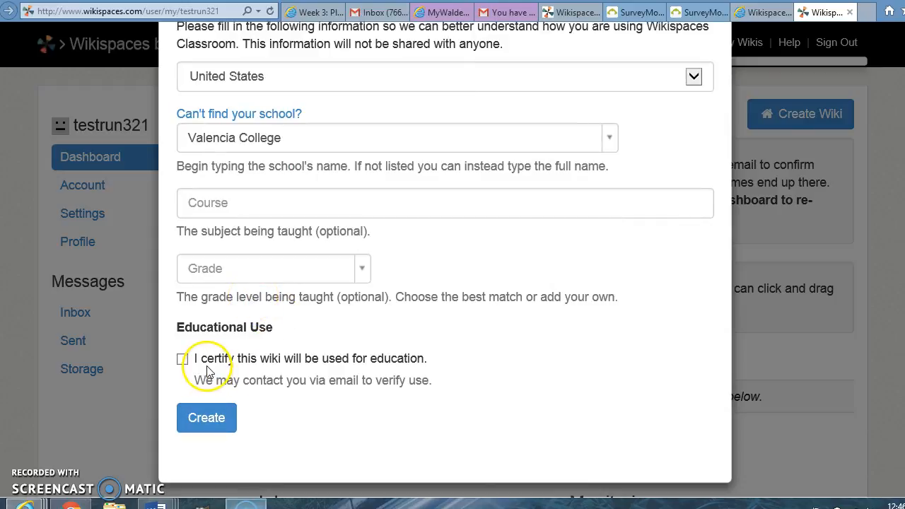
pyautogui.click(182, 362)
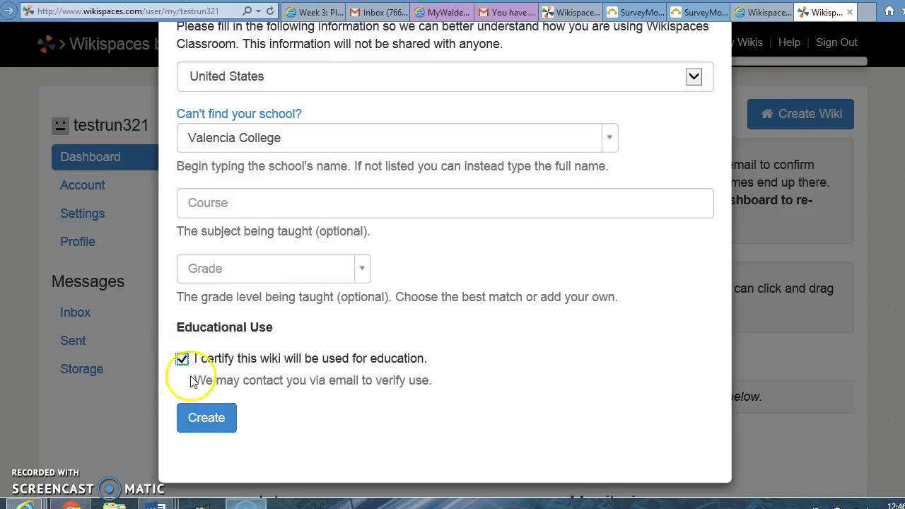
pyautogui.click(208, 428)
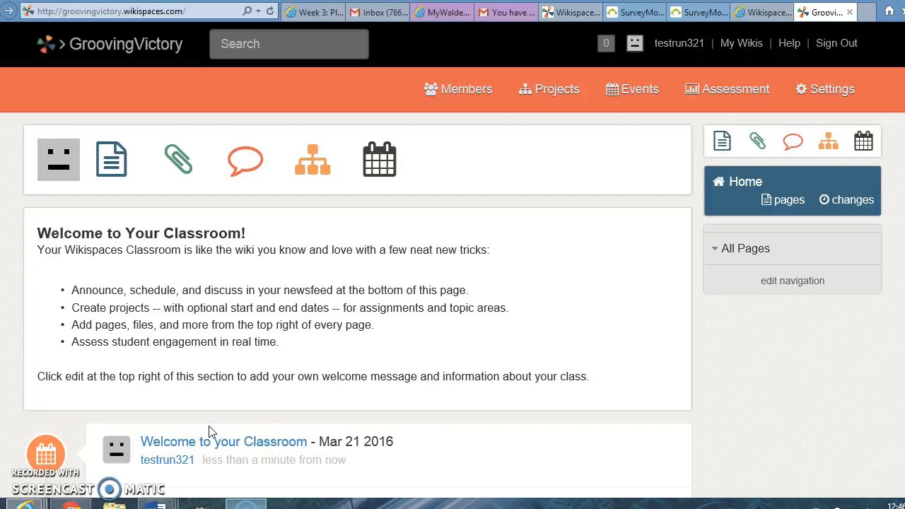
# Step: Open the wiki's member management page and create a join code
pyautogui.click(461, 92)
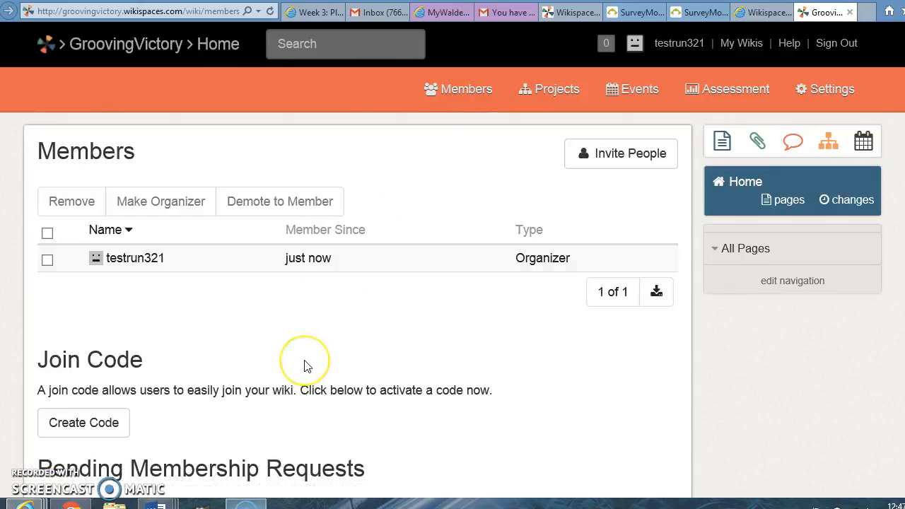
pyautogui.scroll(-1, 304, 366)
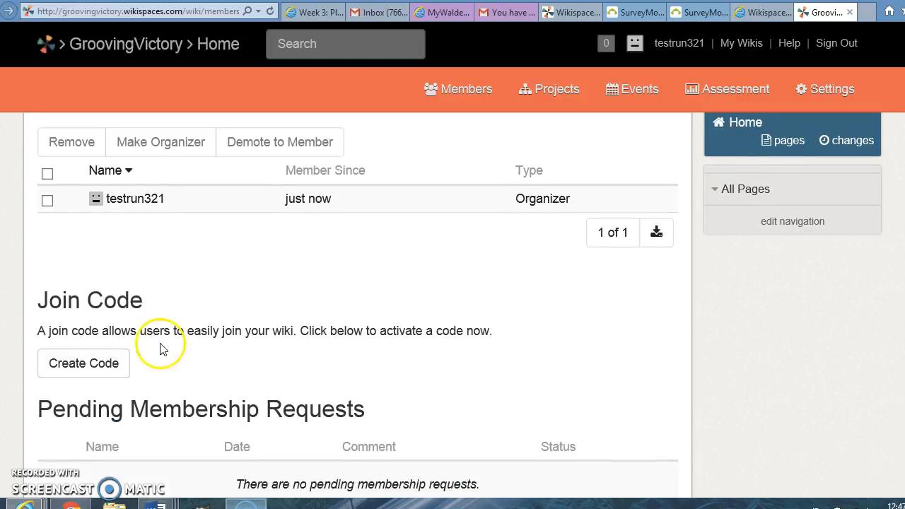
pyautogui.click(105, 364)
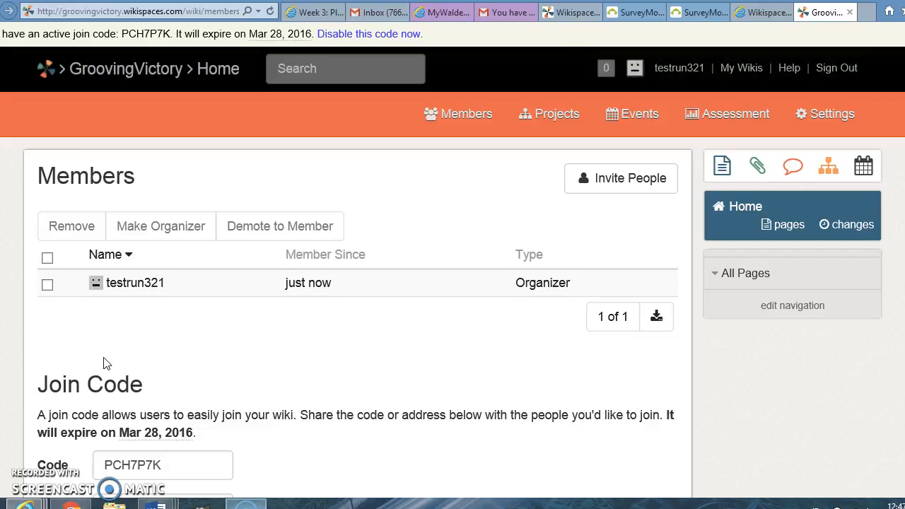
# Step: Examine the join code, its full join address, and the pending membership requests and email invitations
pyautogui.scroll(-1, 104, 364)
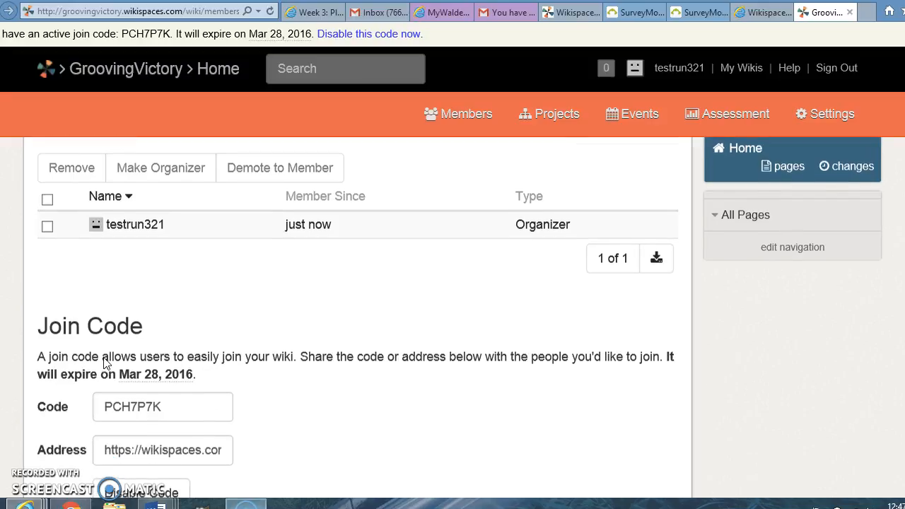
pyautogui.scroll(-1, 105, 358)
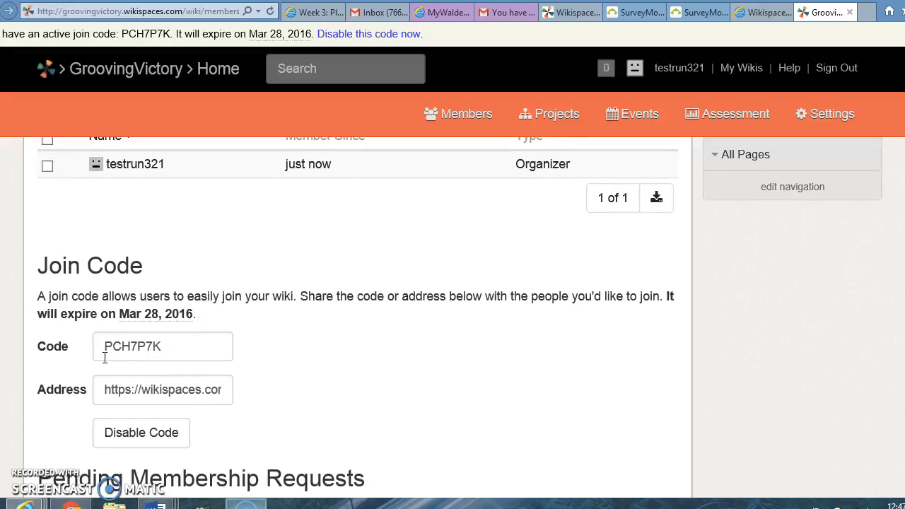
pyautogui.scroll(-1, 105, 358)
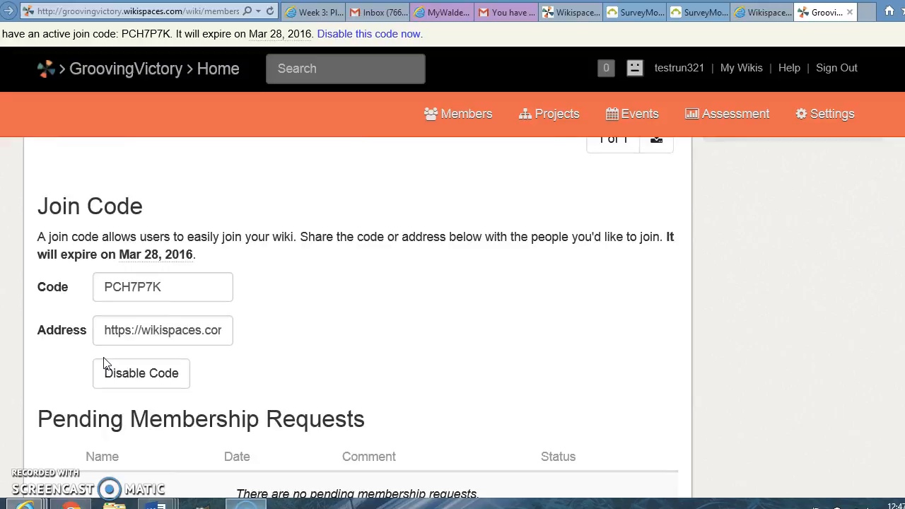
pyautogui.click(111, 337)
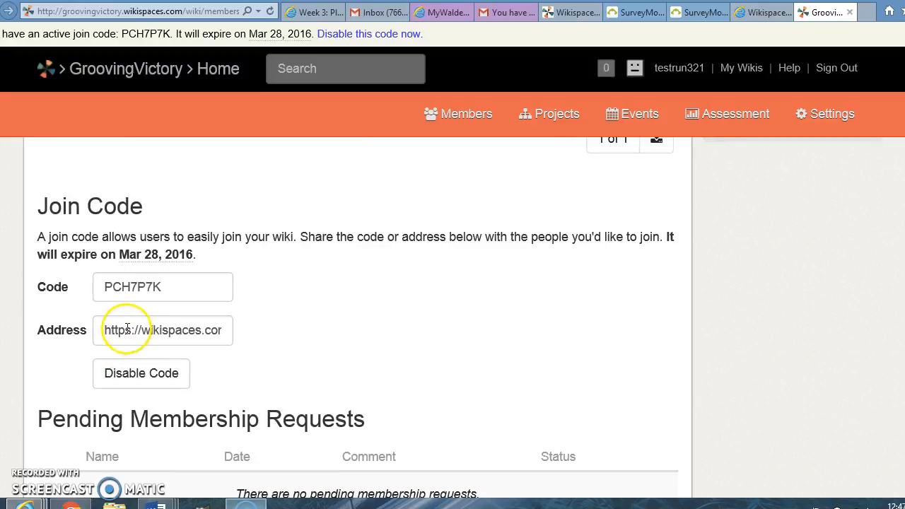
pyautogui.press('Right')
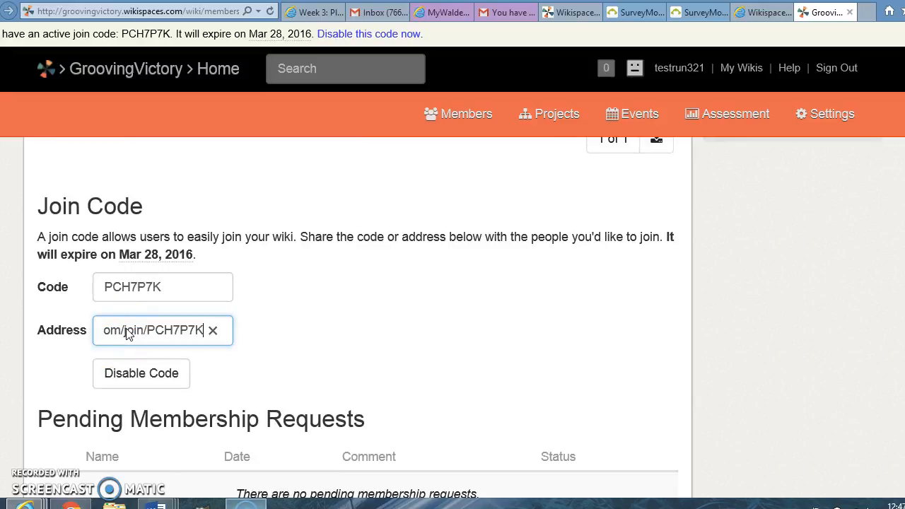
pyautogui.press('Left')
pyautogui.press('Left')
pyautogui.press('Left')
pyautogui.press('Left')
pyautogui.press('Left')
pyautogui.press('Left')
pyautogui.press('Left')
pyautogui.press('Left')
pyautogui.press('Left')
pyautogui.press('Left')
pyautogui.press('Left')
pyautogui.press('Left')
pyautogui.press('Left')
pyautogui.press('Left')
pyautogui.press('Left')
pyautogui.press('Left')
pyautogui.press('Left')
pyautogui.press('Left')
pyautogui.press('Left')
pyautogui.press('Left')
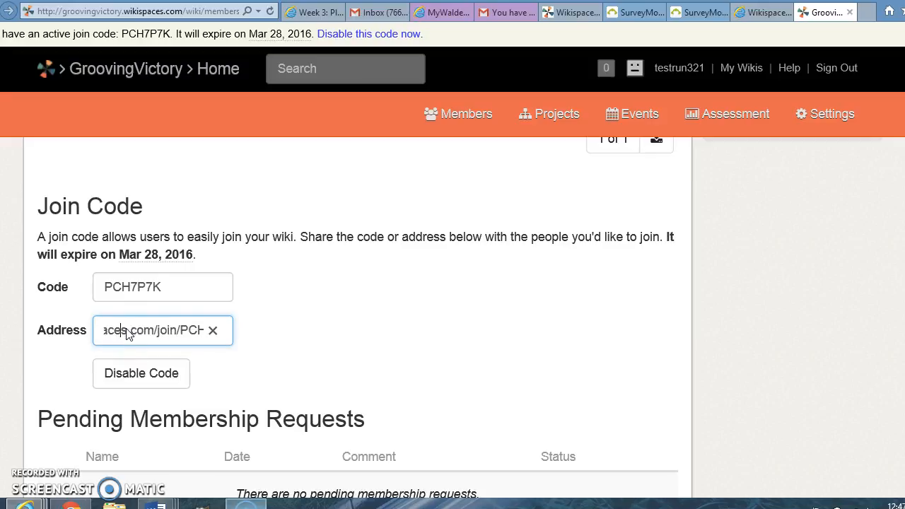
pyautogui.press('Right')
pyautogui.press('Right')
pyautogui.press('Right')
pyautogui.press('Right')
pyautogui.press('Right')
pyautogui.press('Right')
pyautogui.press('Right')
pyautogui.press('Right')
pyautogui.press('Right')
pyautogui.press('Right')
pyautogui.press('Right')
pyautogui.press('Right')
pyautogui.press('Right')
pyautogui.press('Right')
pyautogui.press('Right')
pyautogui.press('Right')
pyautogui.press('Right')
pyautogui.press('Right')
pyautogui.press('Right')
pyautogui.press('Right')
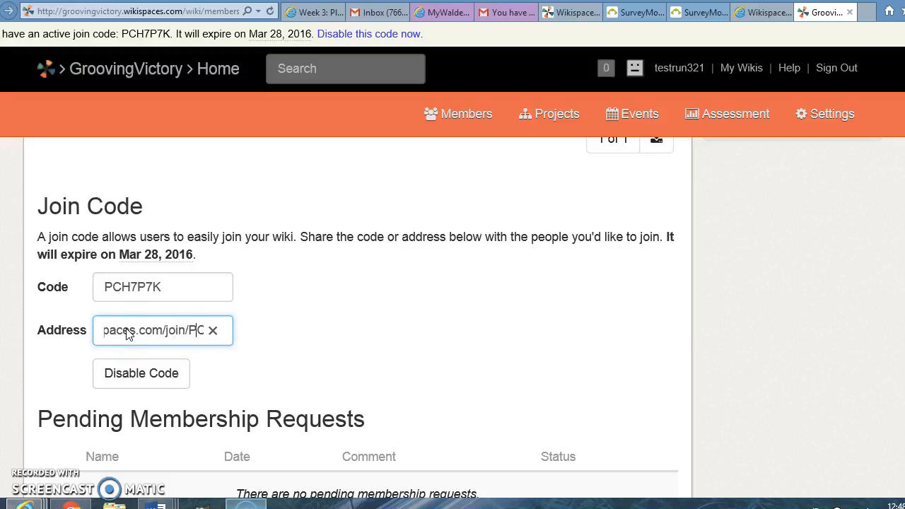
pyautogui.press('Right')
pyautogui.press('Right')
pyautogui.press('Right')
pyautogui.press('Right')
pyautogui.press('Right')
pyautogui.press('Right')
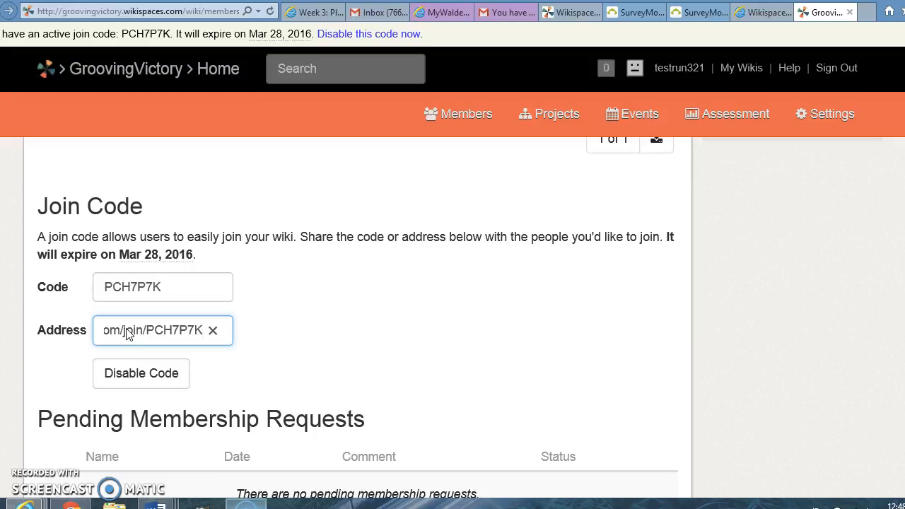
pyautogui.press('Left')
pyautogui.press('Left')
pyautogui.press('Left')
pyautogui.press('Left')
pyautogui.press('Left')
pyautogui.press('Left')
pyautogui.press('Left')
pyautogui.press('Left')
pyautogui.press('Left')
pyautogui.press('Left')
pyautogui.press('Left')
pyautogui.press('Left')
pyautogui.press('Left')
pyautogui.press('Left')
pyautogui.press('Left')
pyautogui.press('Left')
pyautogui.press('Left')
pyautogui.press('Left')
pyautogui.press('Left')
pyautogui.press('Left')
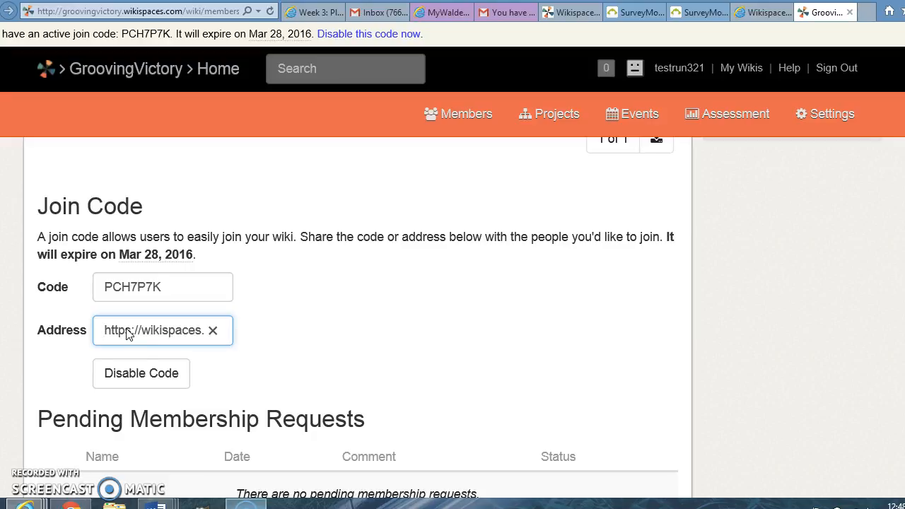
pyautogui.press('Right')
pyautogui.press('Right')
pyautogui.press('Right')
pyautogui.press('Right')
pyautogui.press('Right')
pyautogui.press('Right')
pyautogui.press('Right')
pyautogui.press('Right')
pyautogui.press('Right')
pyautogui.press('Right')
pyautogui.press('Right')
pyautogui.press('Right')
pyautogui.press('Right')
pyautogui.press('Right')
pyautogui.press('Right')
pyautogui.press('Right')
pyautogui.press('Right')
pyautogui.press('Right')
pyautogui.press('Right')
pyautogui.press('Right')
pyautogui.press('Right')
pyautogui.press('Right')
pyautogui.press('Right')
pyautogui.press('Right')
pyautogui.press('Right')
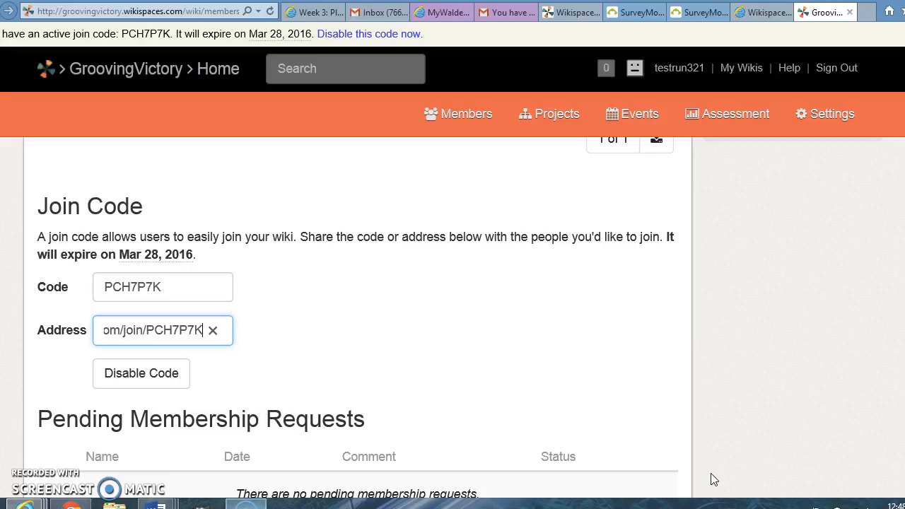
pyautogui.click(566, 342)
pyautogui.scroll(-3, 567, 343)
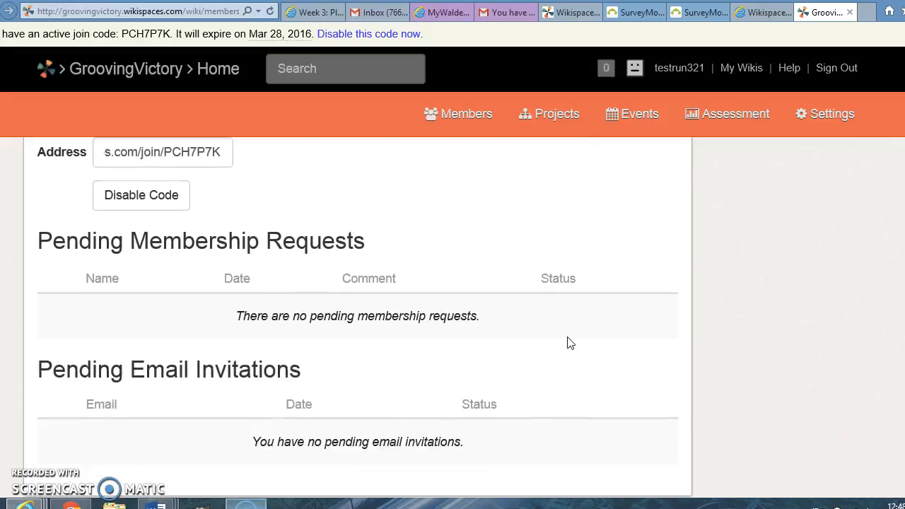
pyautogui.scroll(-1, 571, 343)
pyautogui.scroll(6, 570, 343)
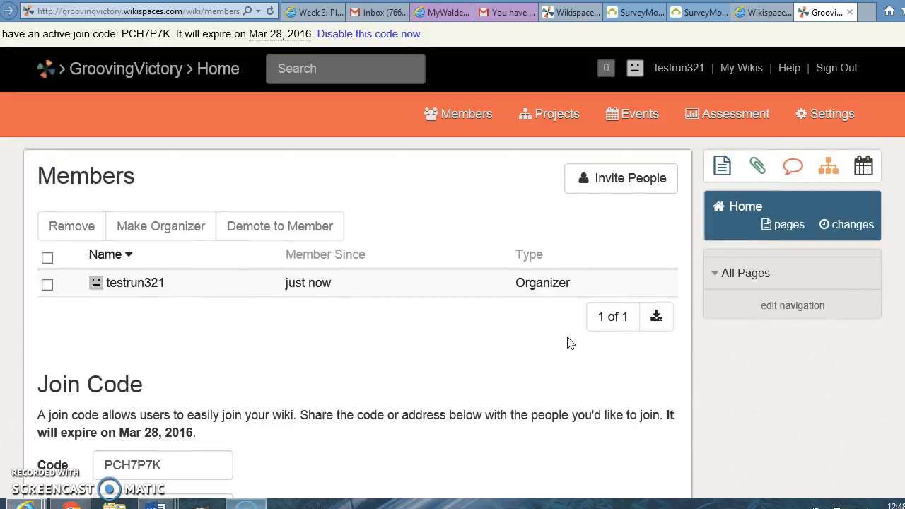
# Step: Start an invitation to the wiki, enter two recipients' email addresses separated by a comma, and review the rest of the default message
pyautogui.click(602, 196)
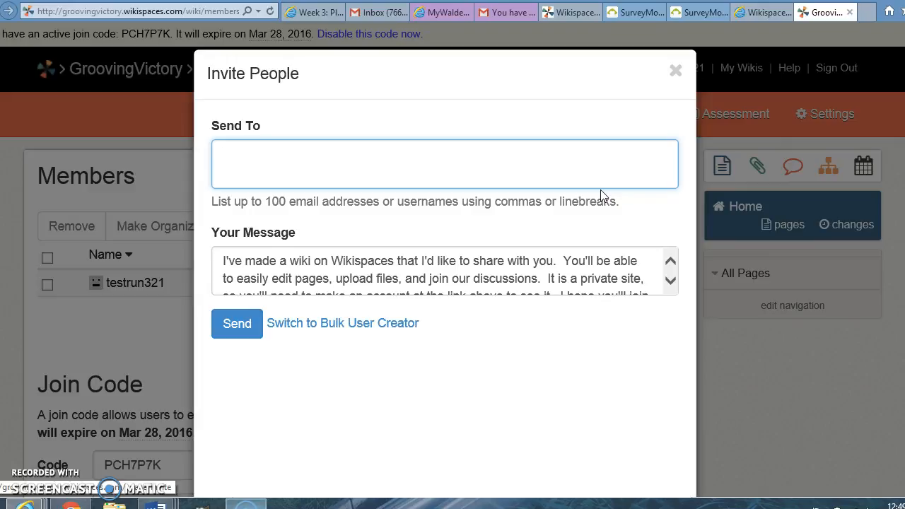
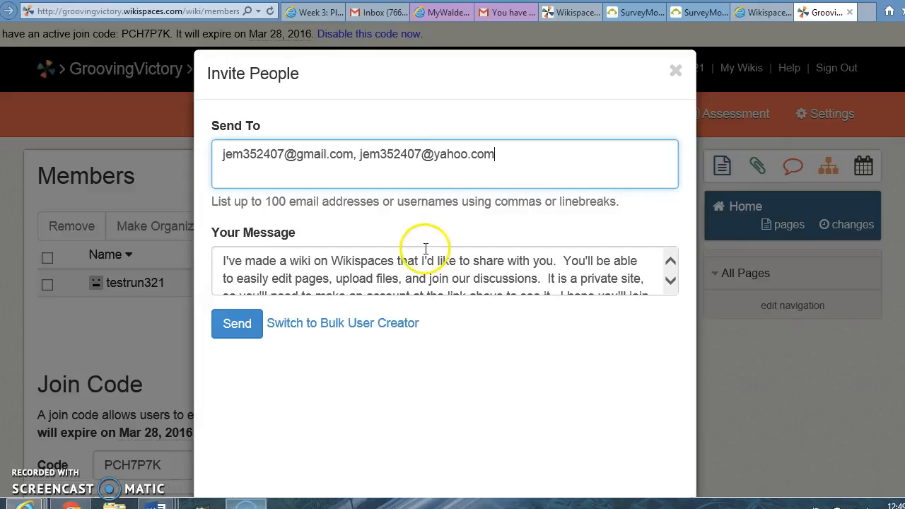
pyautogui.click(670, 282)
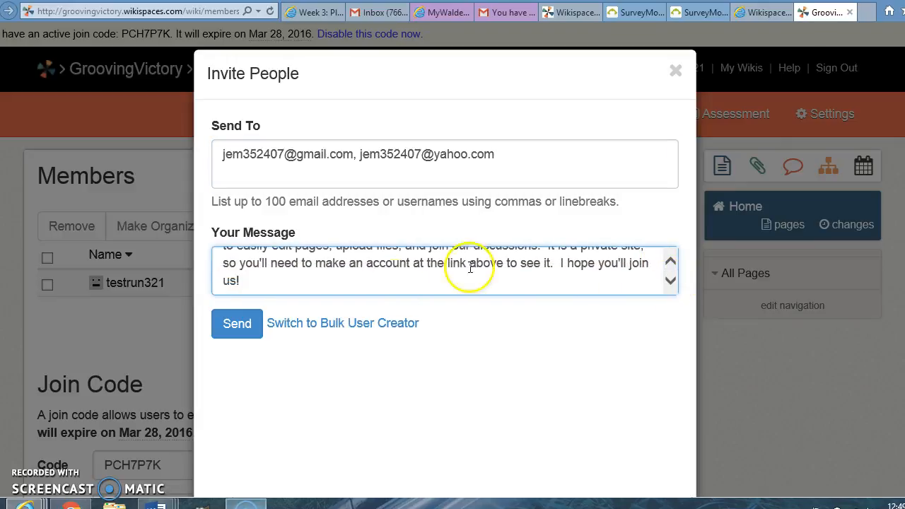
# Step: Review the default message from its beginning and send the wiki invitation to the two recipients
pyautogui.click(241, 324)
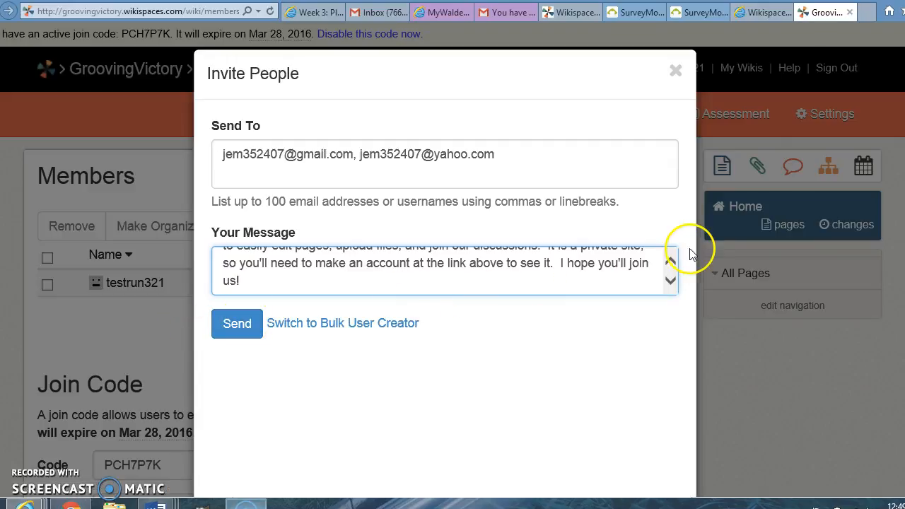
pyautogui.click(670, 264)
pyautogui.click(670, 264)
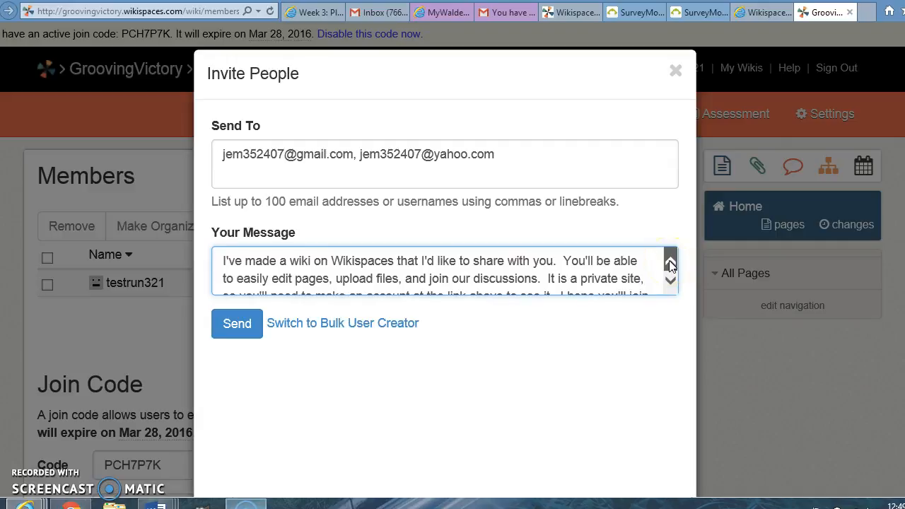
pyautogui.click(238, 331)
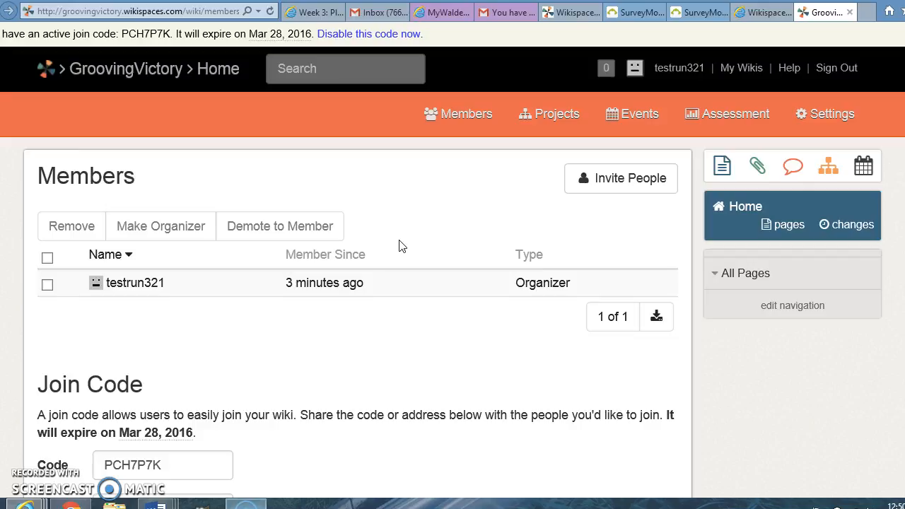
# Step: Leave the member management page and open the wiki's Pages and Files list
pyautogui.scroll(-1, 399, 245)
pyautogui.scroll(1, 400, 246)
pyautogui.click(742, 270)
pyautogui.click(772, 232)
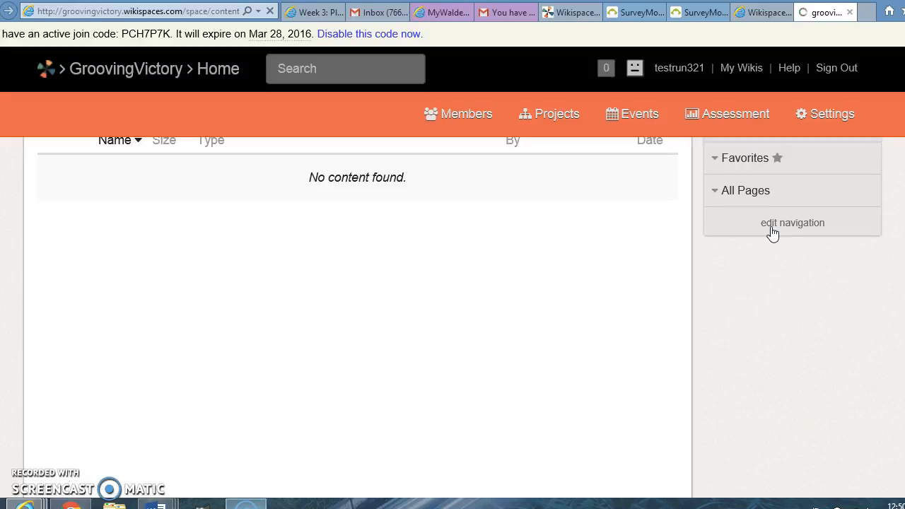
pyautogui.scroll(-1, 771, 233)
pyautogui.scroll(1, 771, 232)
pyautogui.scroll(-1, 770, 226)
pyautogui.scroll(1, 770, 226)
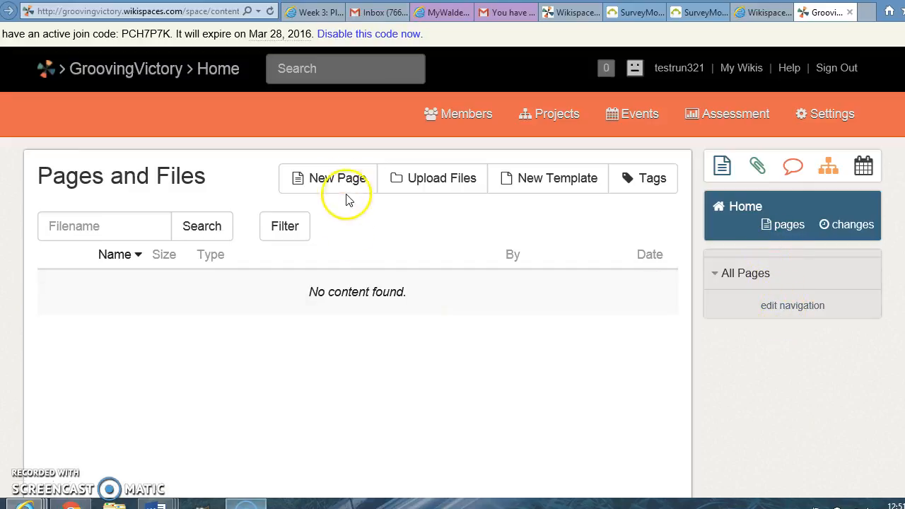
pyautogui.click(770, 225)
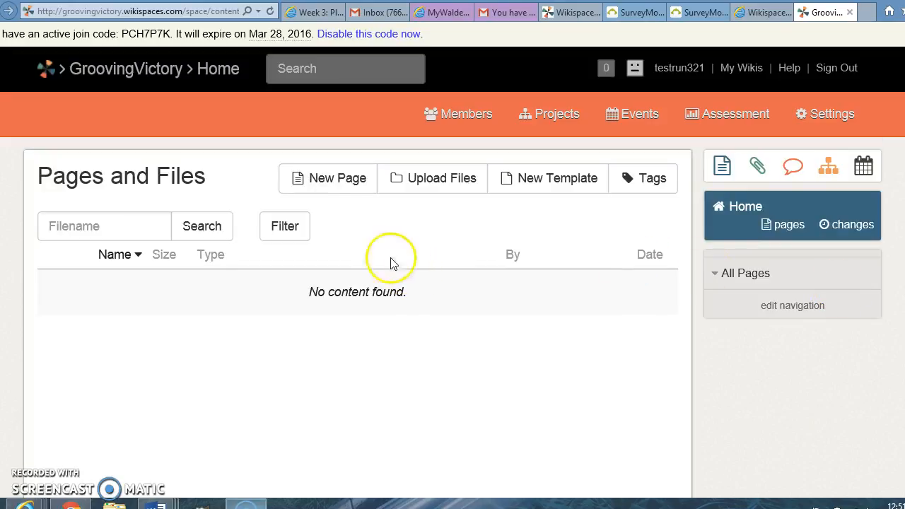
# Step: Create a new wiki page named Week 1 without any tags
pyautogui.click(329, 181)
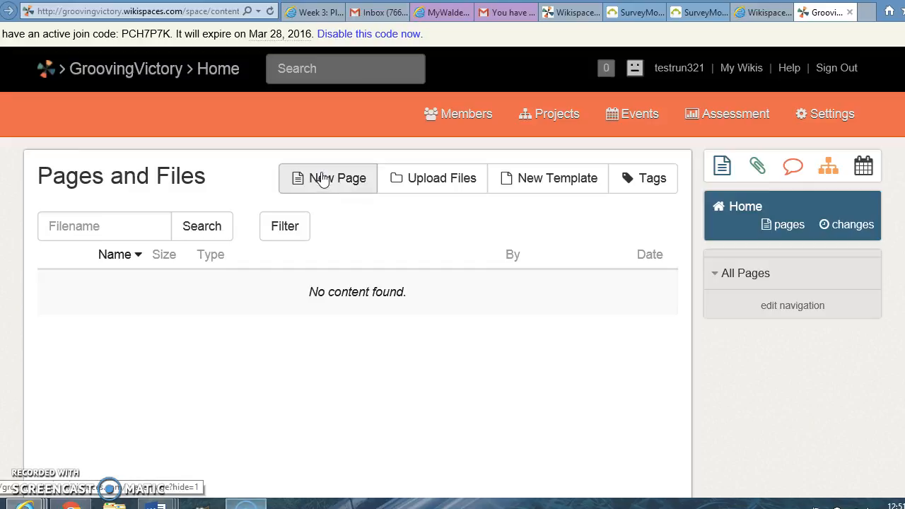
pyautogui.click(321, 178)
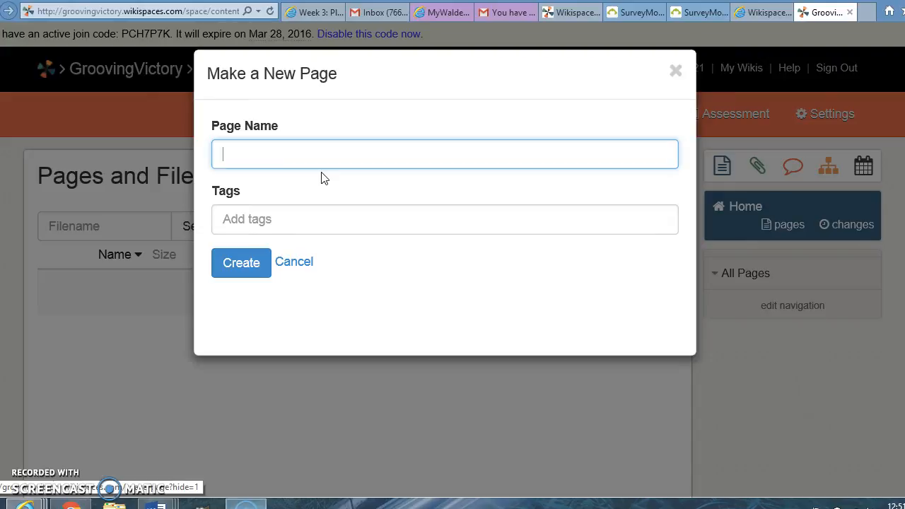
pyautogui.write('Week 1')
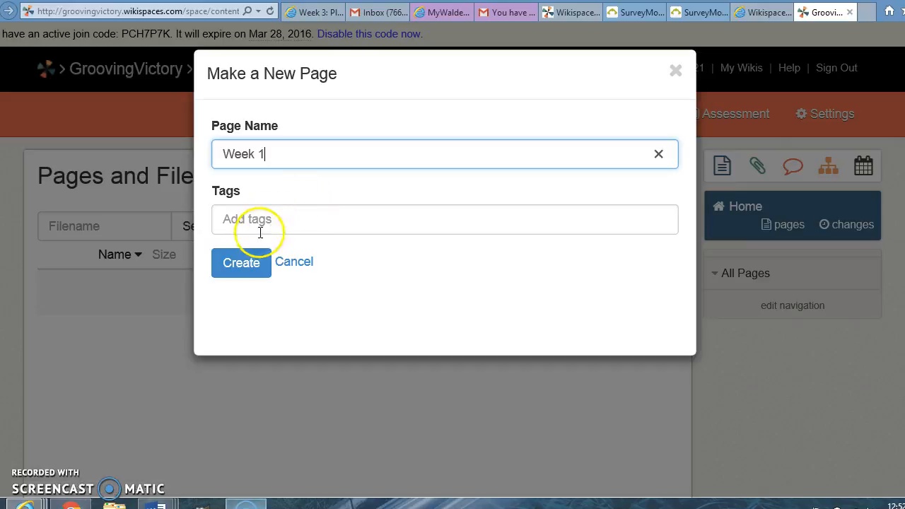
pyautogui.click(253, 260)
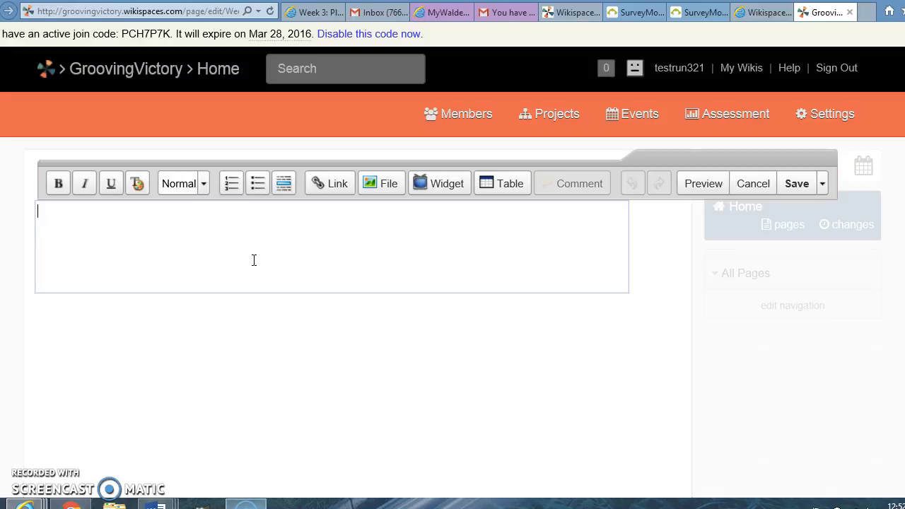
# Step: Write "Please see attachment" as the body text of the Week 1 page
pyautogui.write('Please')
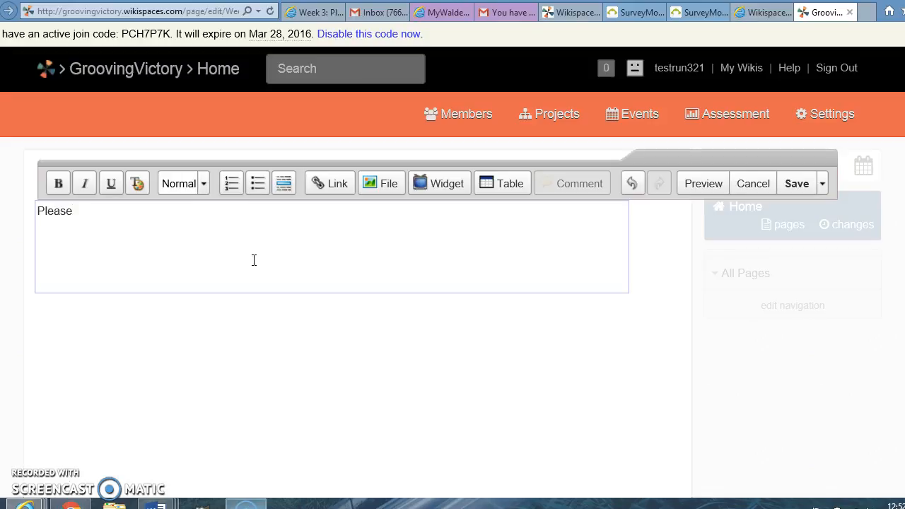
pyautogui.write(' see a')
pyautogui.press('BackSpace')
pyautogui.write('see attachment')
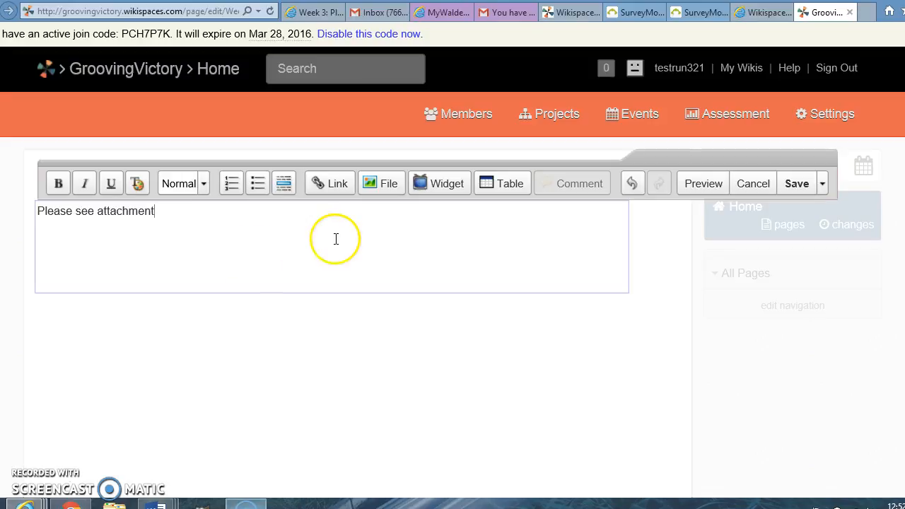
# Step: Upload the Word document By Day 7 from the EIDT 6110 Week 1 folder to the wiki's files
pyautogui.click(382, 185)
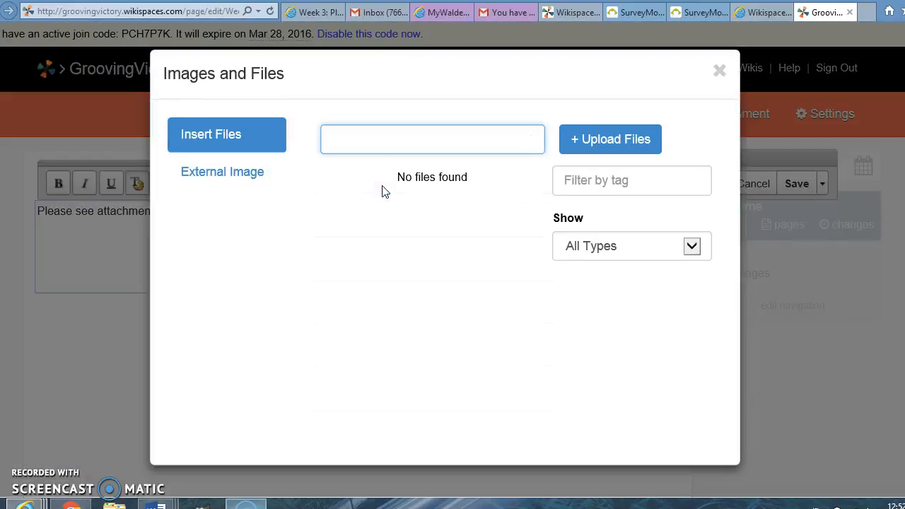
pyautogui.click(239, 149)
pyautogui.click(239, 150)
pyautogui.click(237, 144)
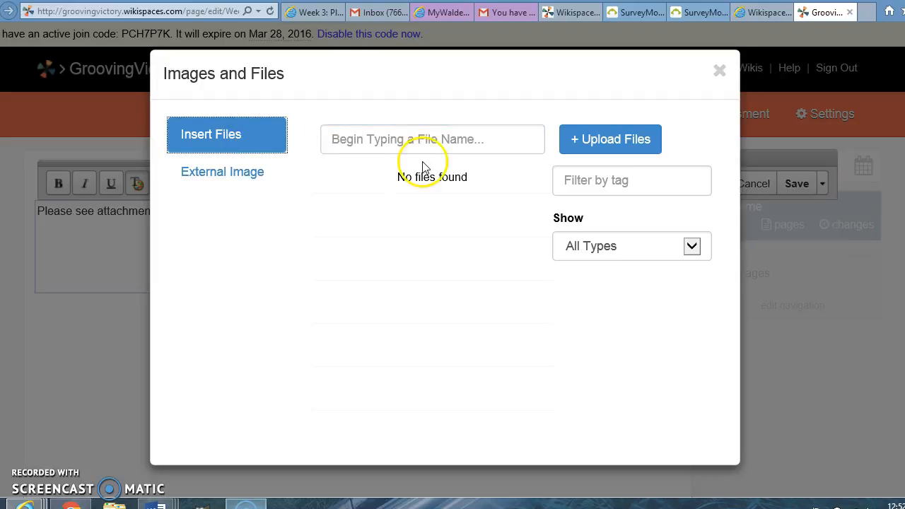
pyautogui.click(576, 138)
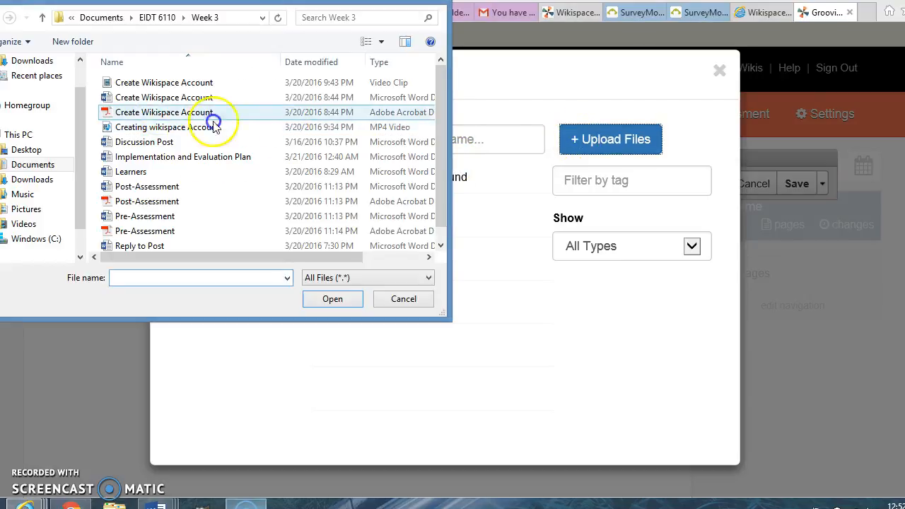
pyautogui.click(158, 19)
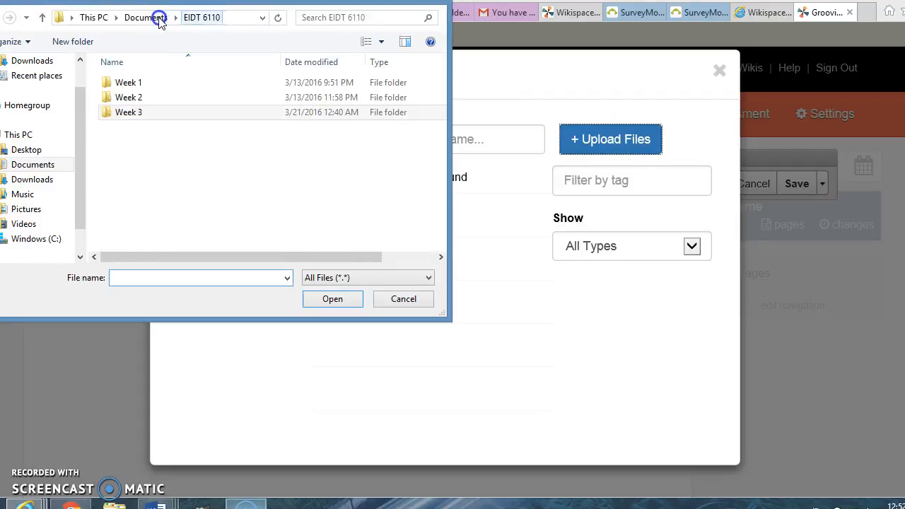
pyautogui.click(128, 87)
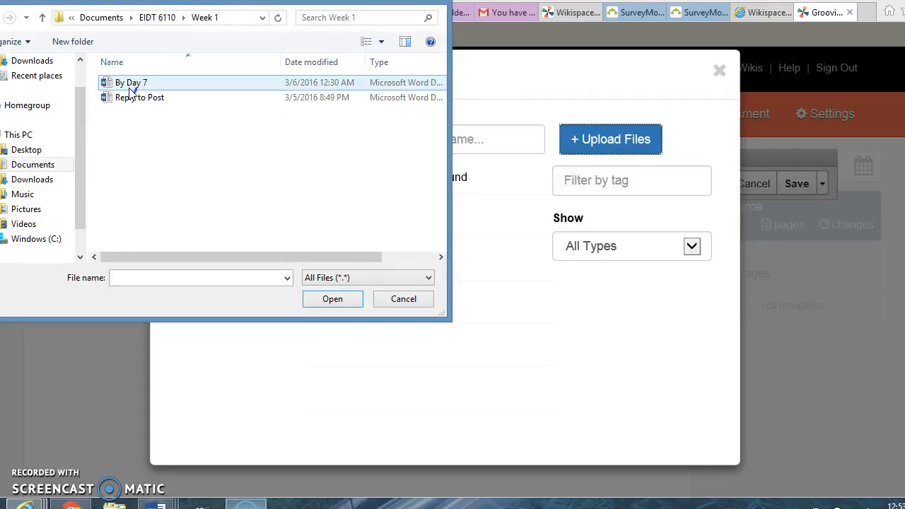
pyautogui.click(131, 99)
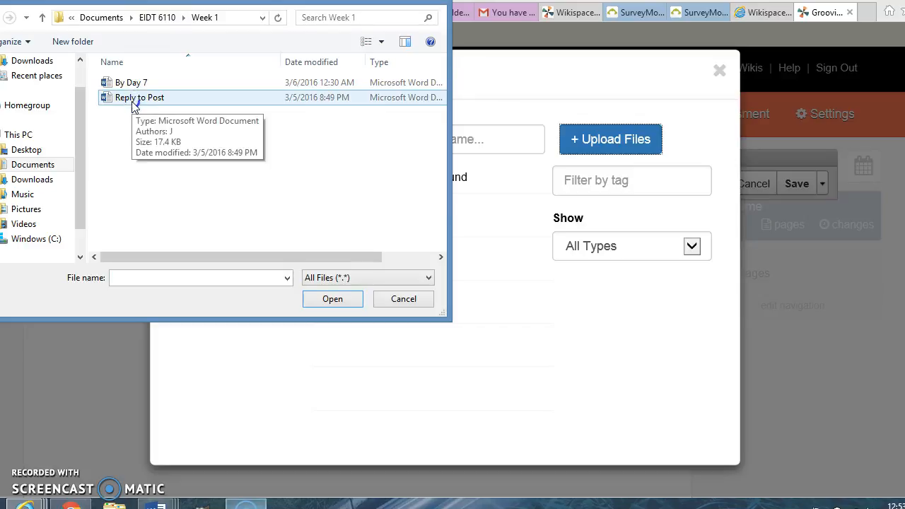
pyautogui.click(131, 84)
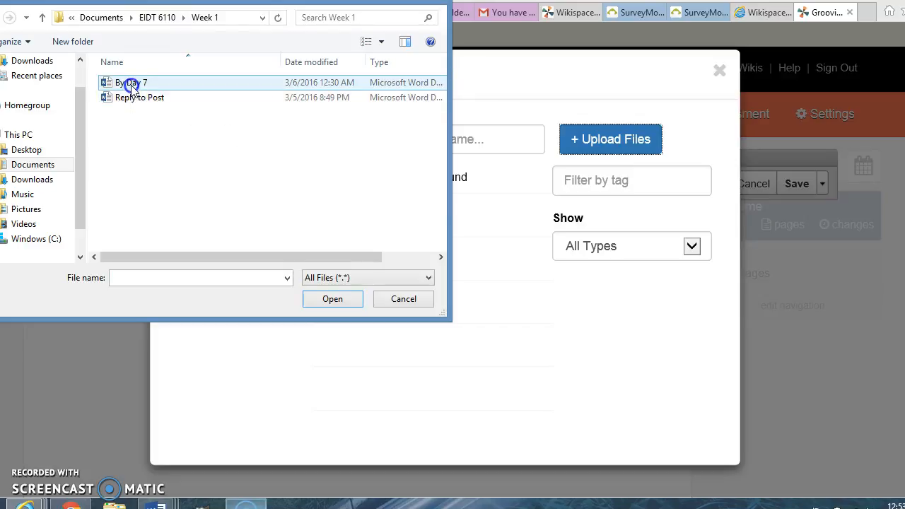
pyautogui.doubleClick(132, 85)
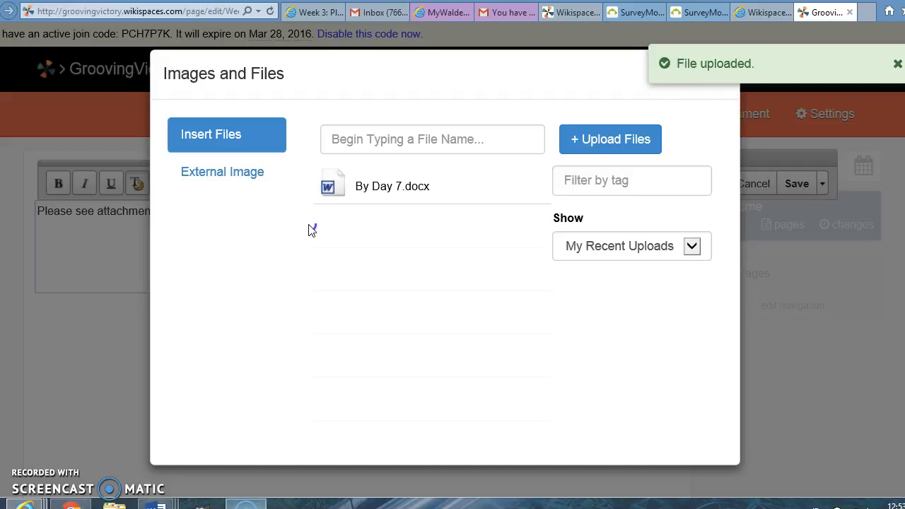
# Step: Close the file manager without inserting a file and save the Week 1 page
pyautogui.click(260, 144)
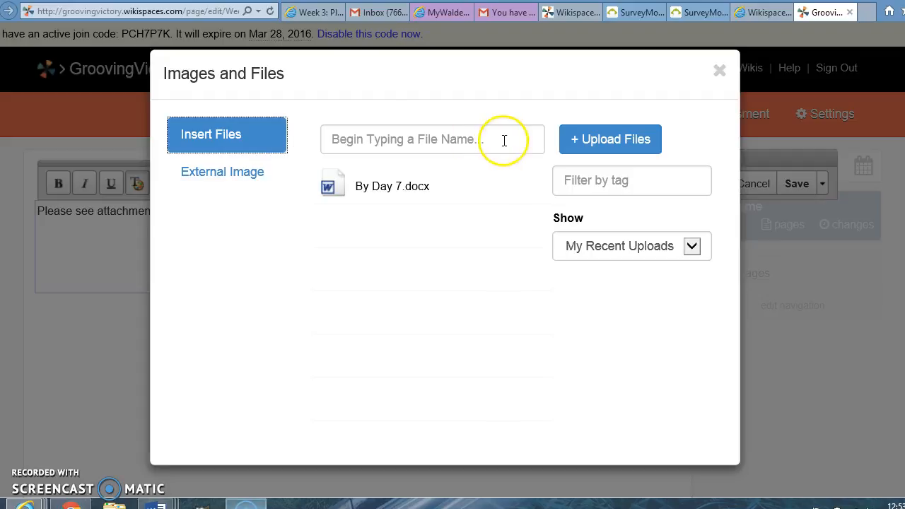
pyautogui.click(719, 72)
pyautogui.click(720, 72)
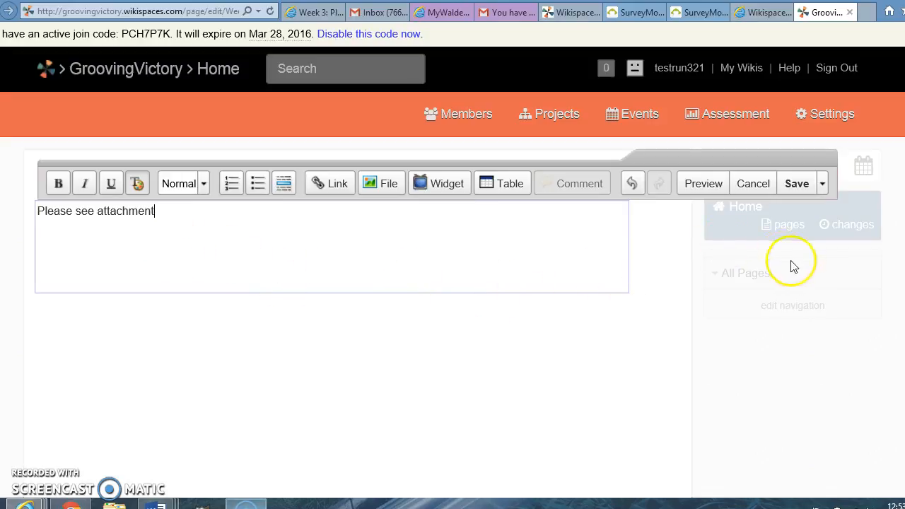
pyautogui.click(801, 188)
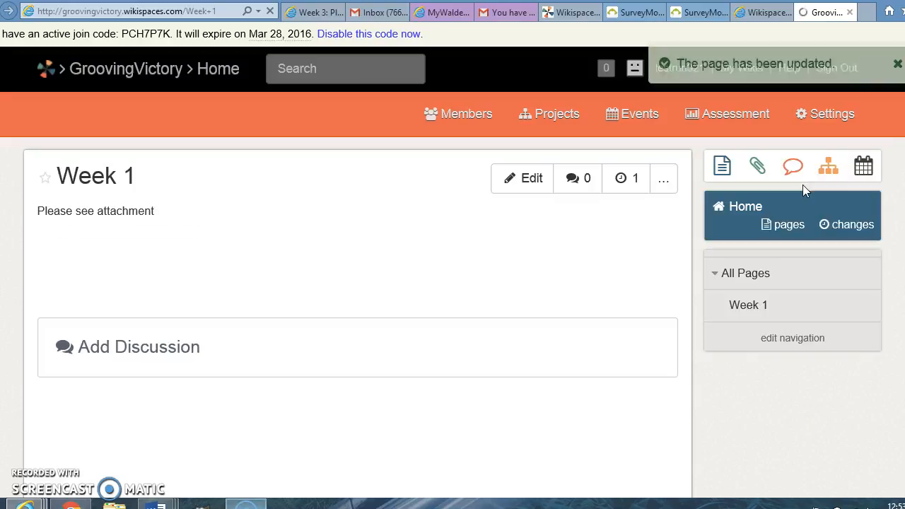
# Step: View the saved Week 1 page through its entry in the list of all pages
pyautogui.click(530, 350)
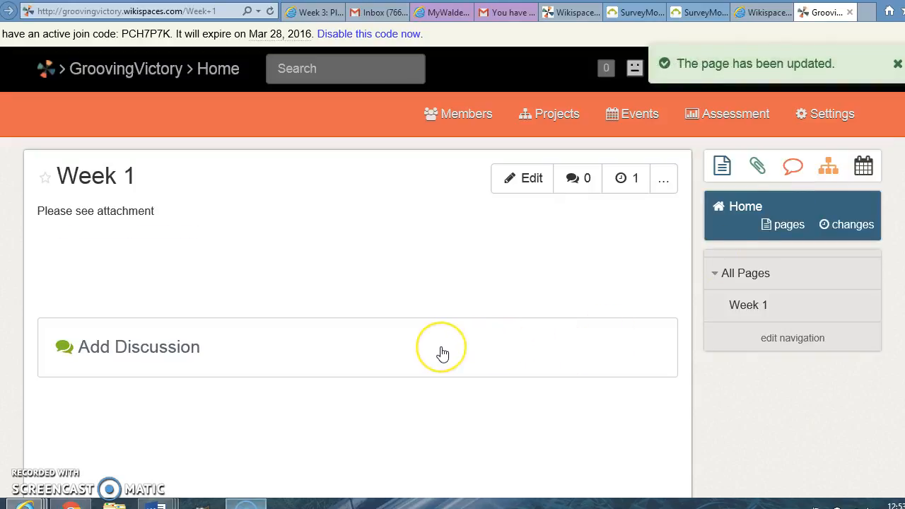
pyautogui.click(540, 422)
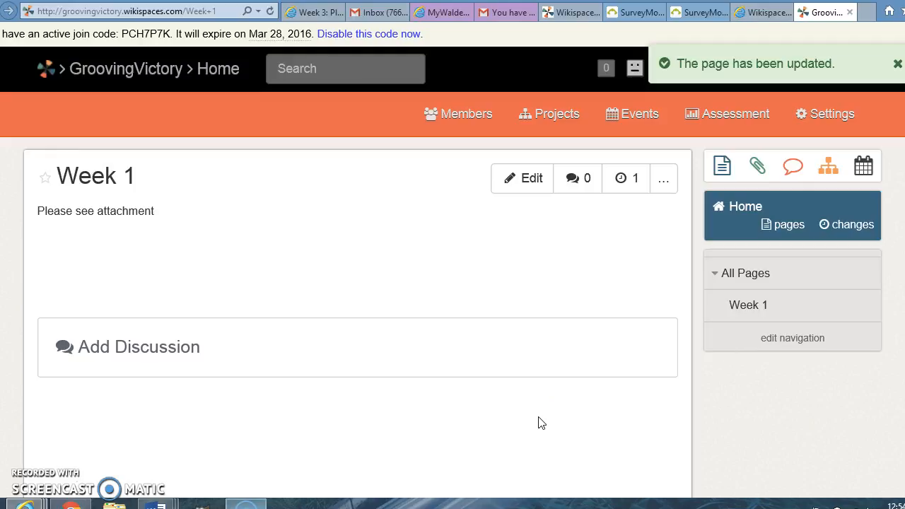
pyautogui.click(747, 307)
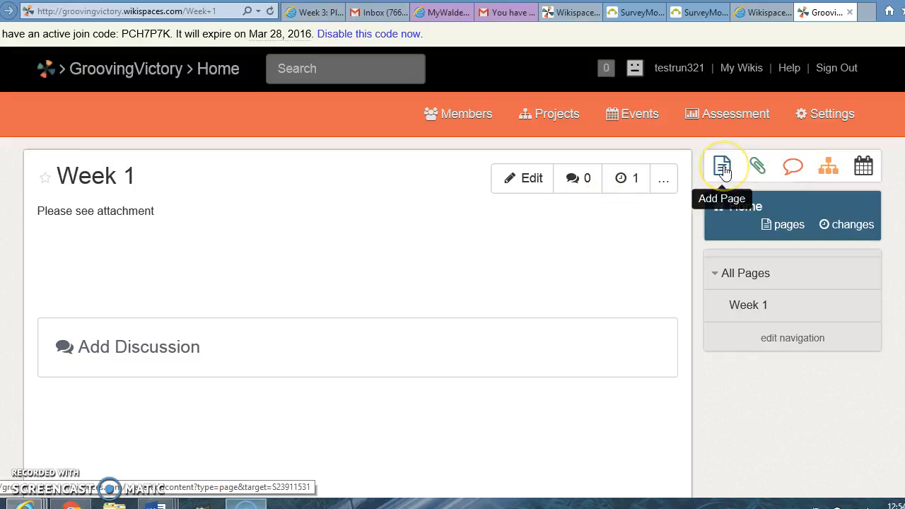
# Step: Return to the Pages and Files list and view the file details of By Day 7.docx
pyautogui.click(785, 226)
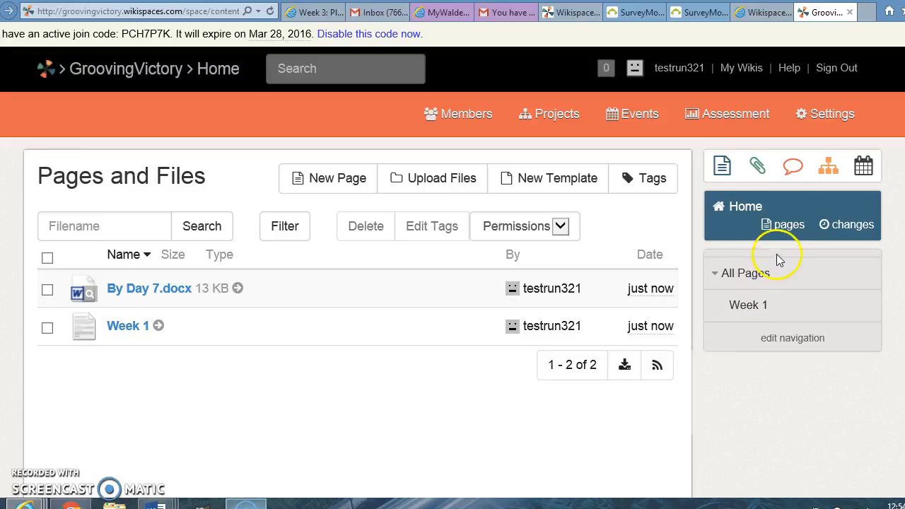
pyautogui.click(800, 226)
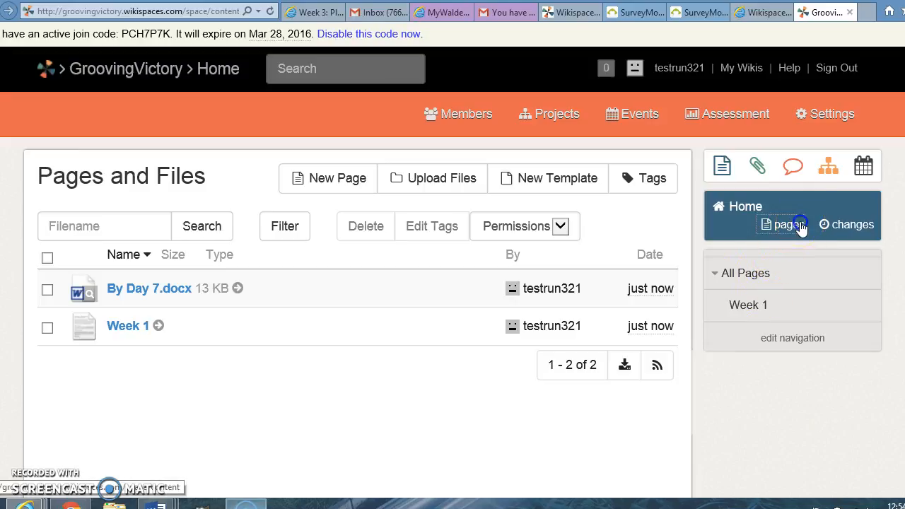
pyautogui.scroll(-3, 800, 226)
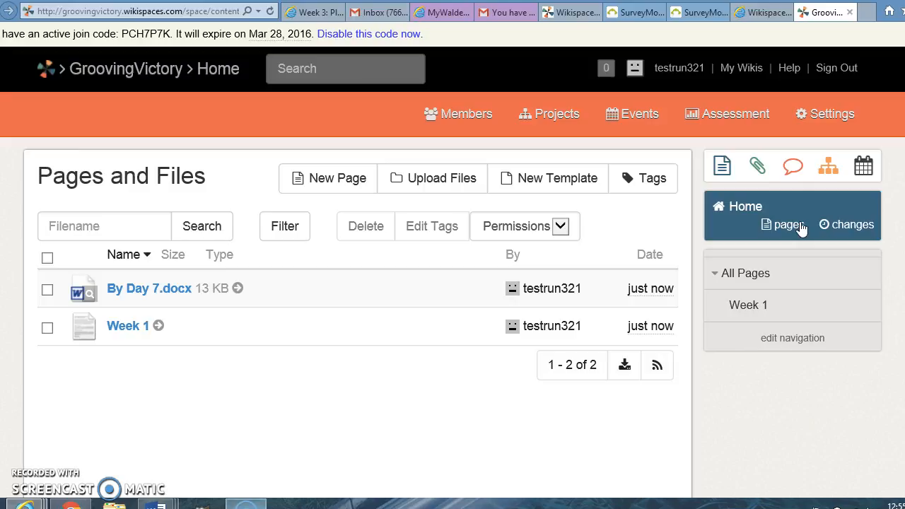
pyautogui.click(148, 289)
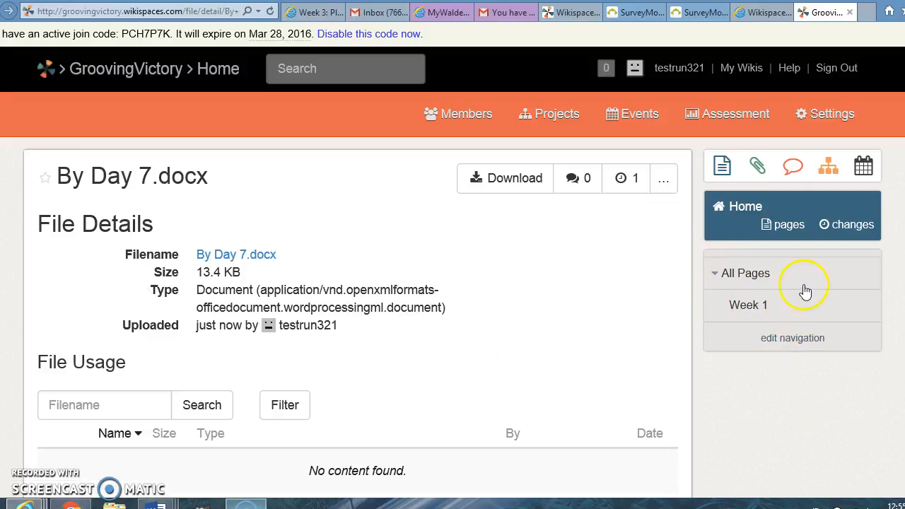
# Step: Go back to the Pages and Files list and create a new page named Week 2 without tags
pyautogui.click(749, 281)
pyautogui.click(750, 280)
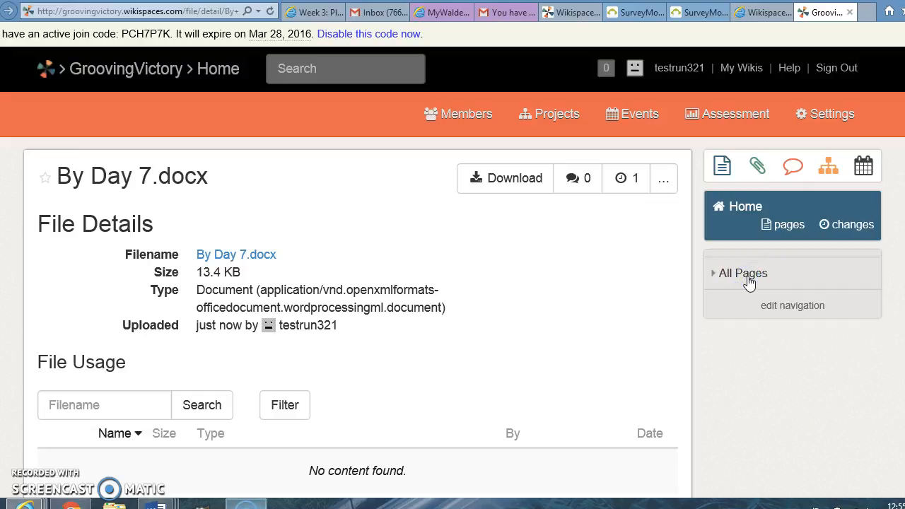
pyautogui.click(768, 231)
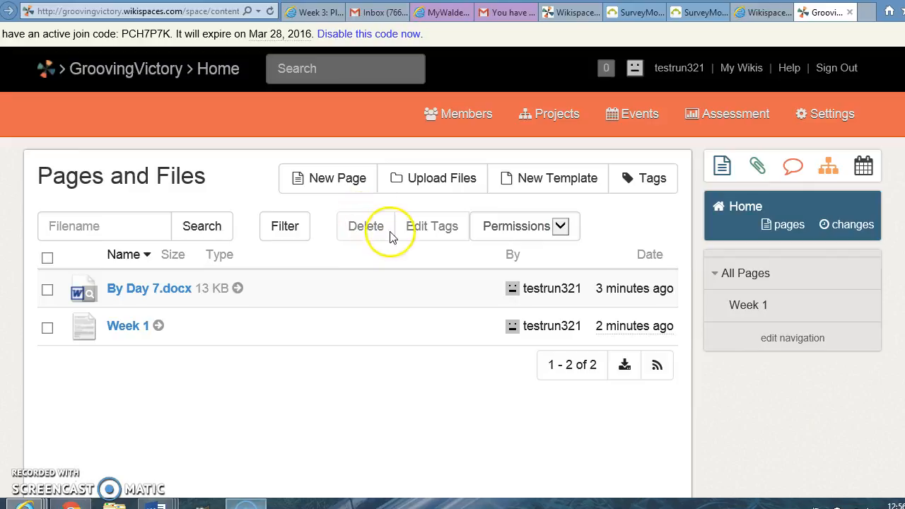
pyautogui.click(364, 182)
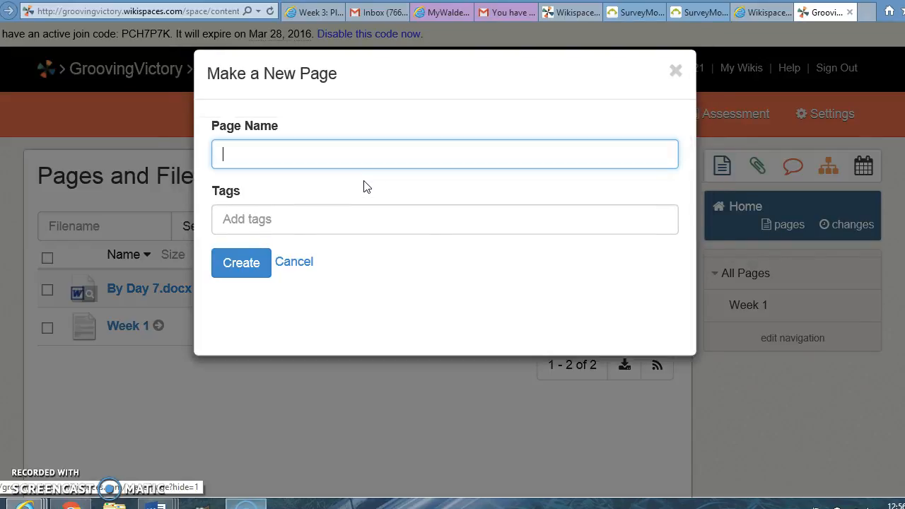
pyautogui.write('Week 2')
pyautogui.click(243, 263)
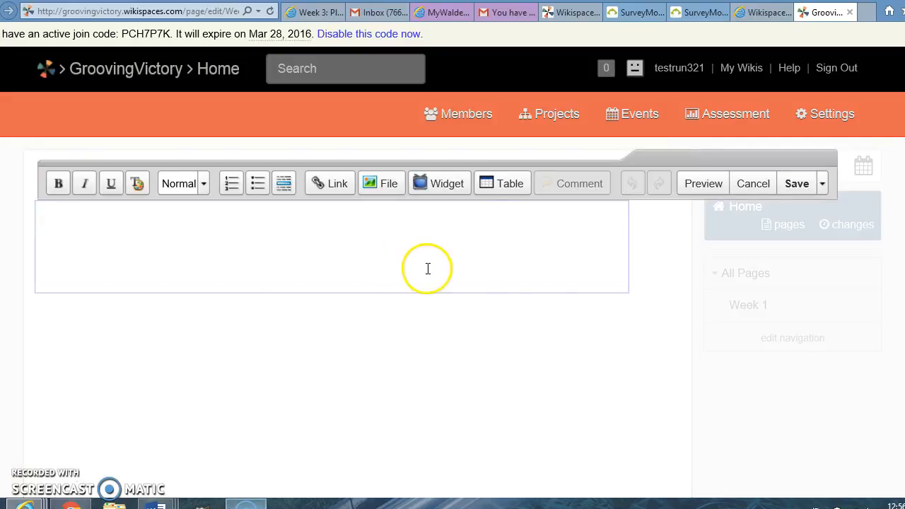
# Step: Enter the text "Week 2" as the content of the empty Week 2 page and save the page
pyautogui.click(797, 184)
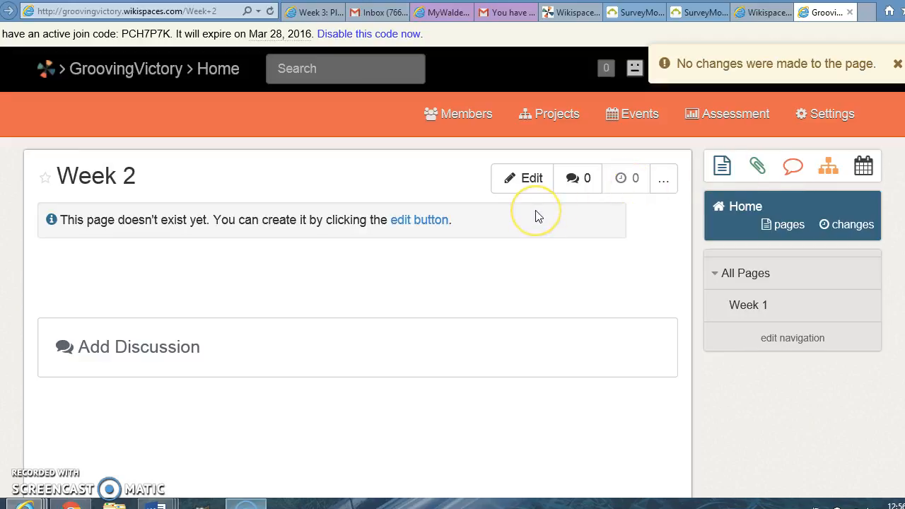
pyautogui.click(437, 220)
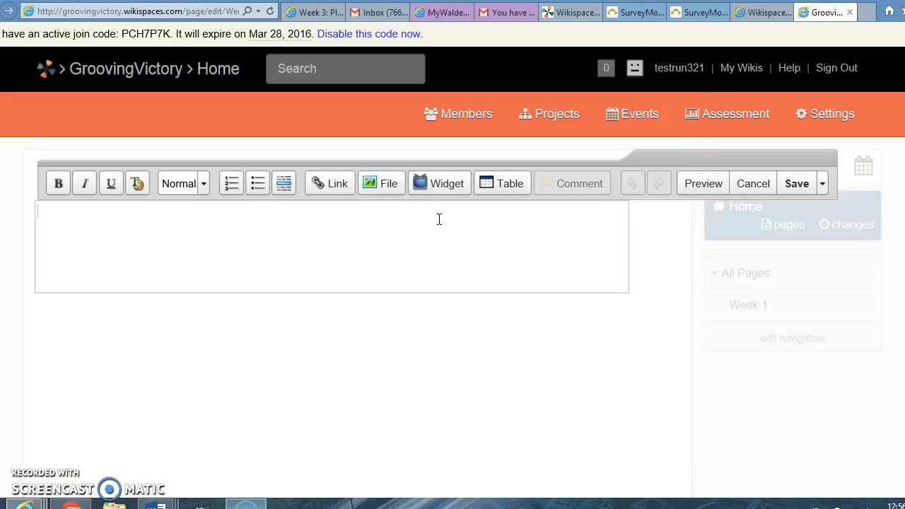
pyautogui.write('Week 2')
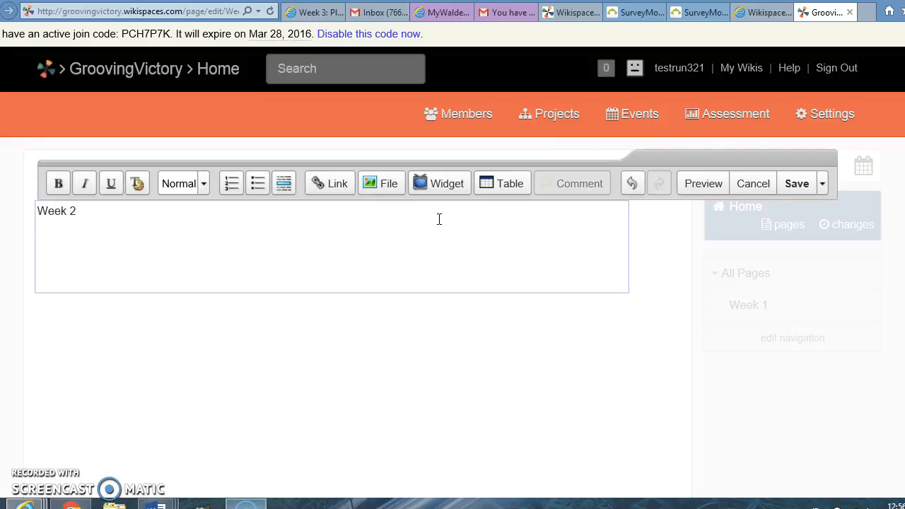
pyautogui.click(794, 184)
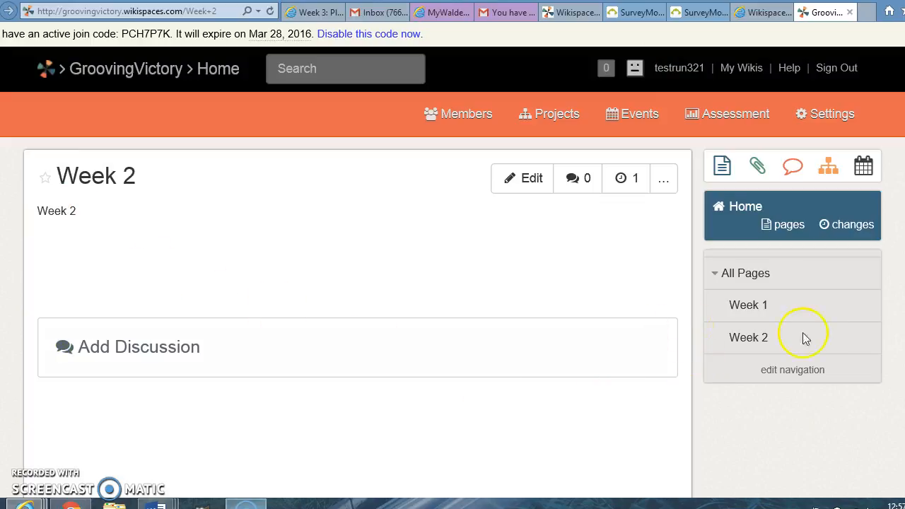
# Step: Open the Week 2 page and start a new discussion on it with the subject "Conference Call Notes"
pyautogui.click(757, 342)
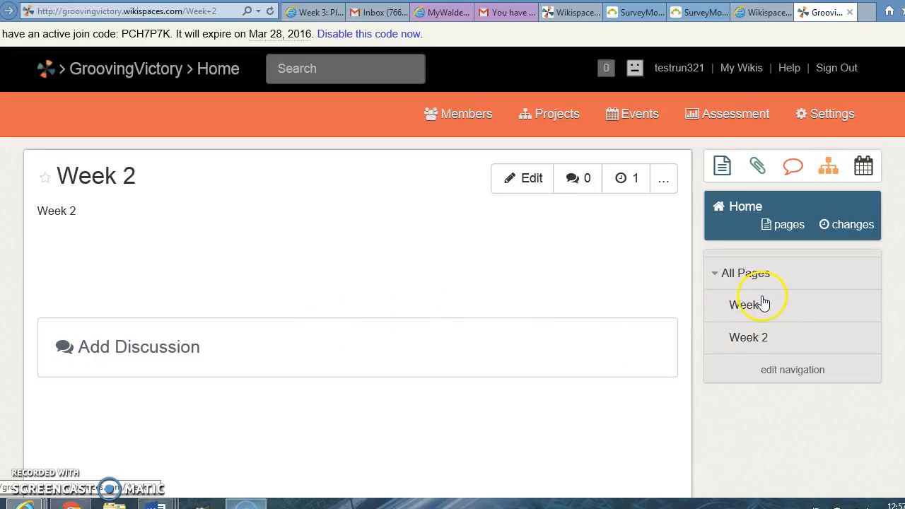
pyautogui.click(93, 357)
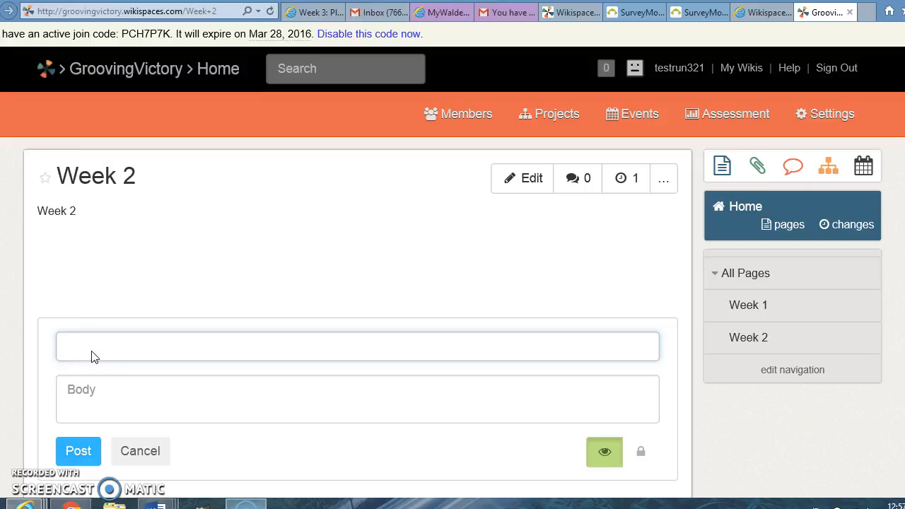
pyautogui.write('Conference Call Notes')
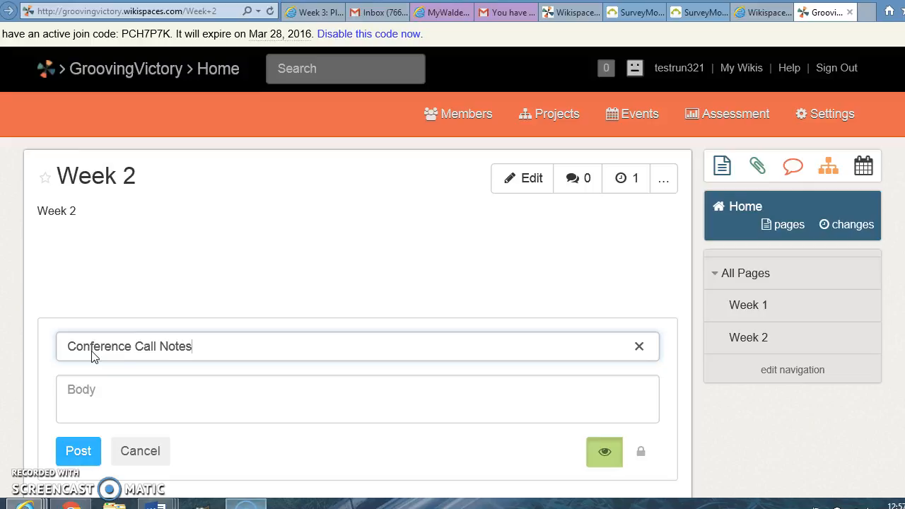
# Step: Begin the body of the Conference Call Notes discussion with a hyphen
pyautogui.click(81, 383)
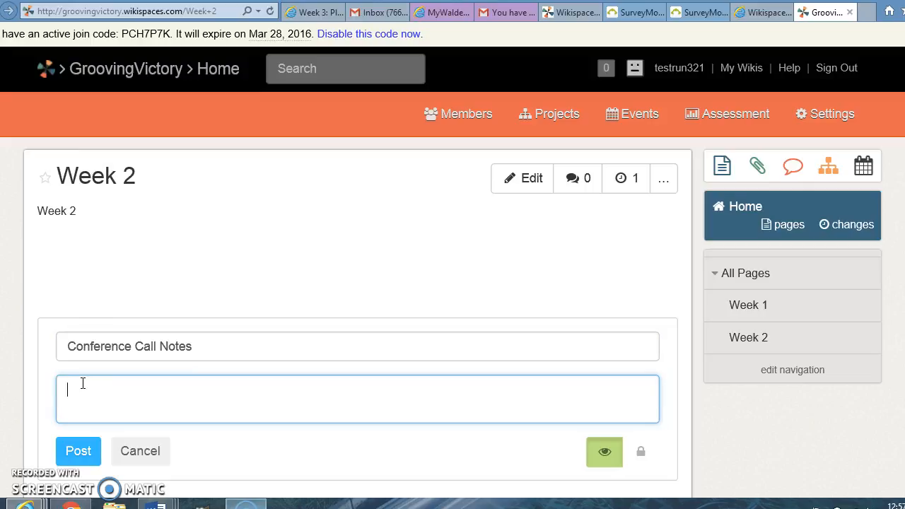
pyautogui.write('-=')
pyautogui.press('BackSpace')
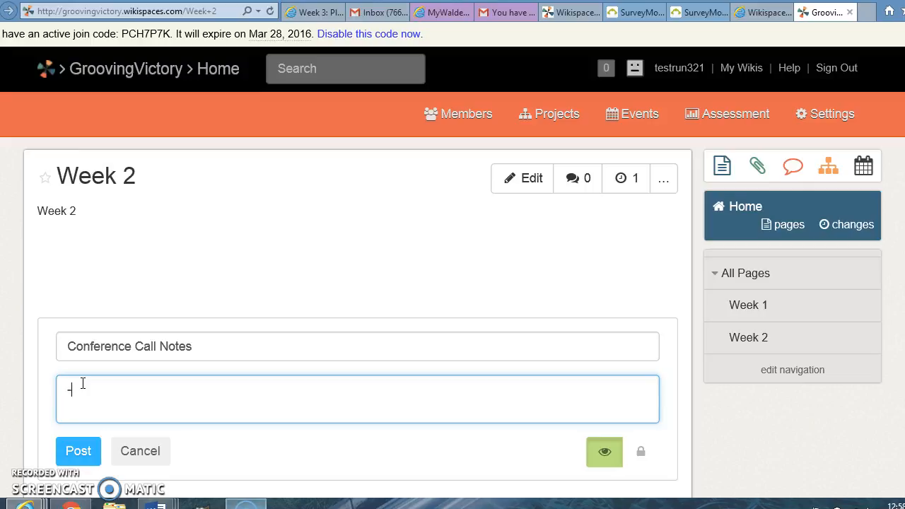